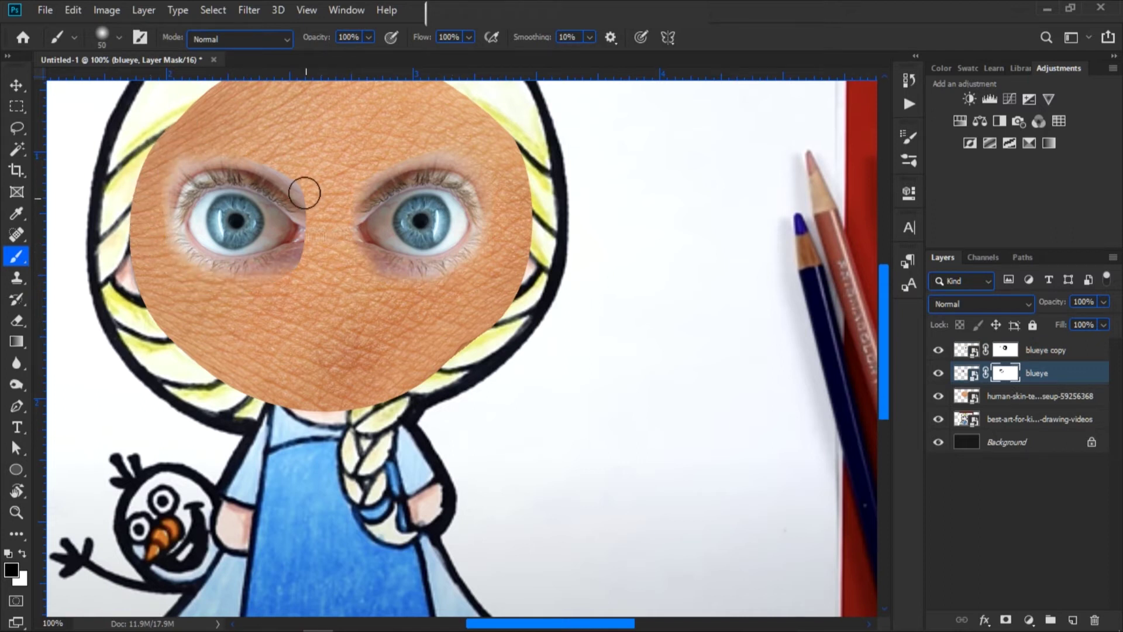
Mask away the hard inner edge of the left eye and shift the skin texture's Color Balance toward a pinker tone
left_click_drag(317, 301, 314, 242)
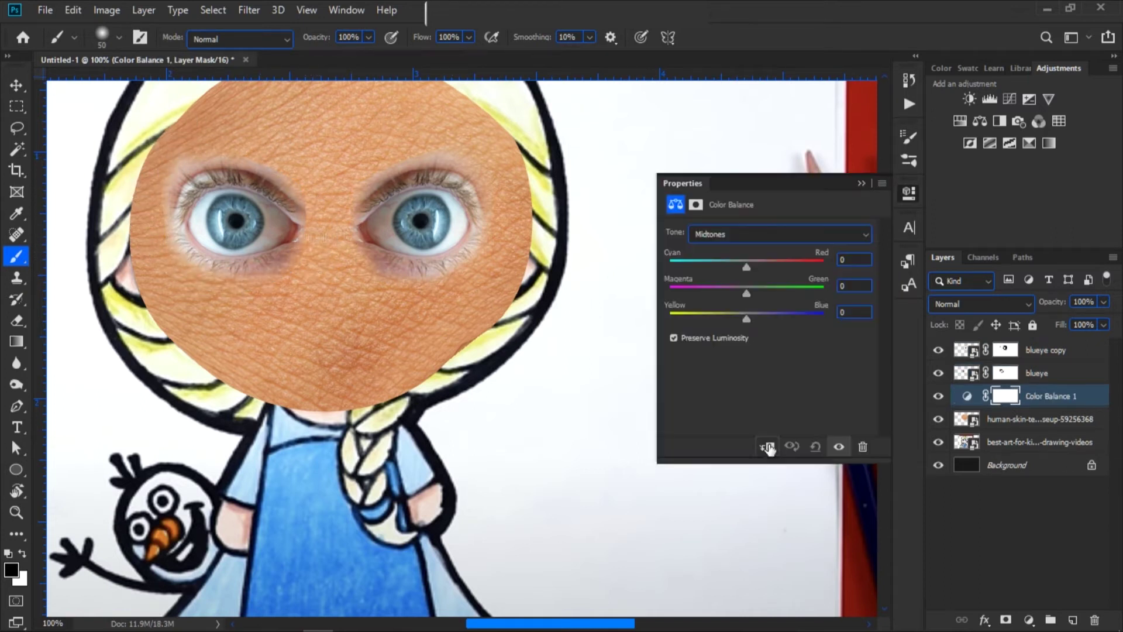
left_click_drag(746, 267, 719, 291)
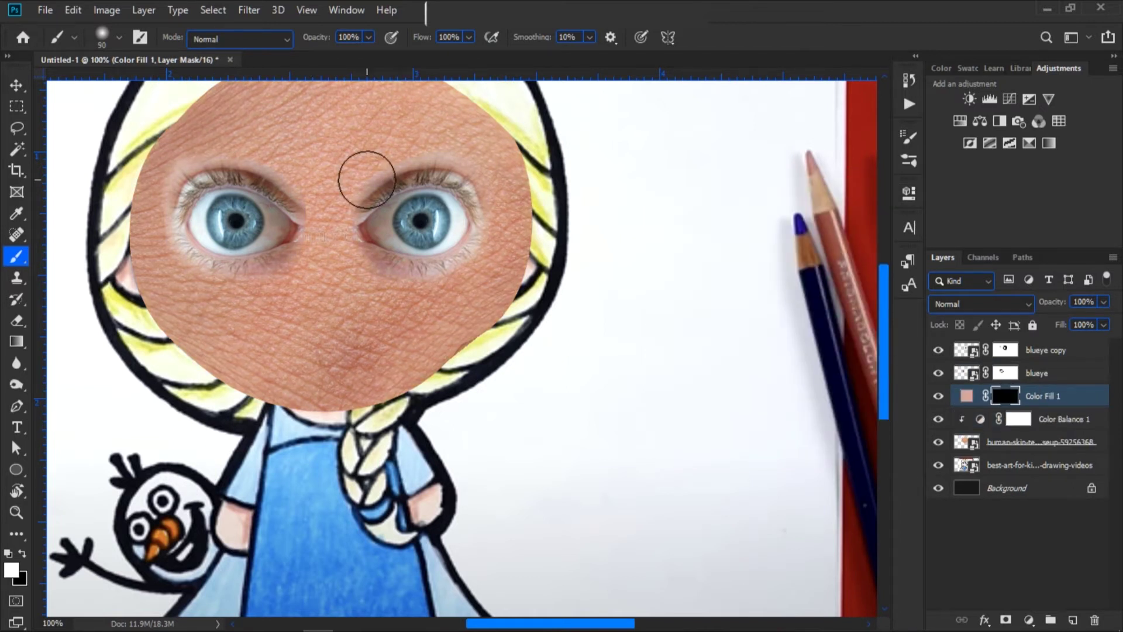
Paint the pink Color Fill 1 in around both eyes on its mask to blend them into the skin
mouse_move(412, 166)
left_mouse_down()
mouse_move(355, 224)
mouse_move(378, 275)
mouse_move(405, 279)
mouse_move(476, 247)
left_mouse_up()
mouse_move(175, 176)
left_mouse_down()
mouse_move(176, 231)
mouse_move(175, 205)
mouse_move(250, 261)
mouse_move(277, 216)
left_mouse_up()
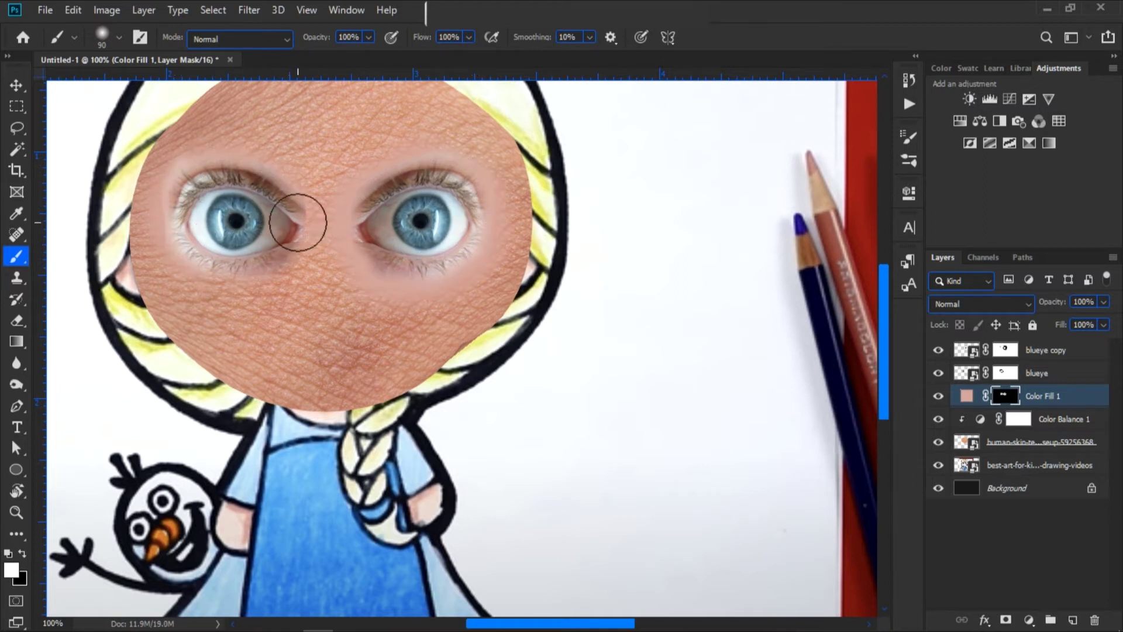
left_click_drag(221, 266, 257, 267)
key("x")
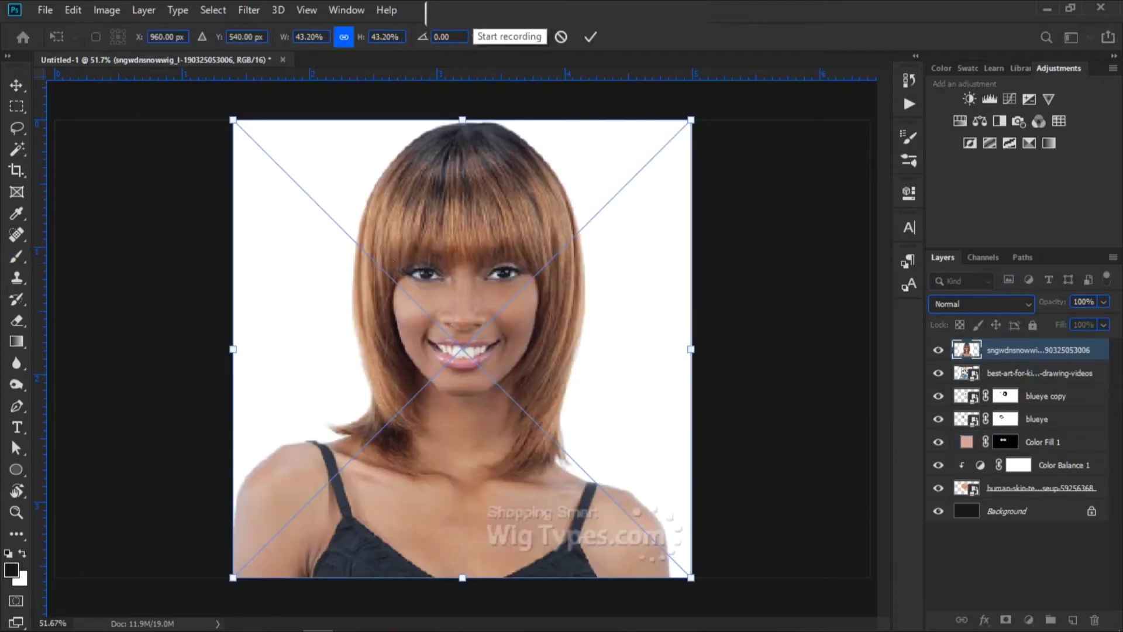
Fit the wig portrait over the drawing's head and mask out its white background
left_click_drag(462, 120, 463, 187)
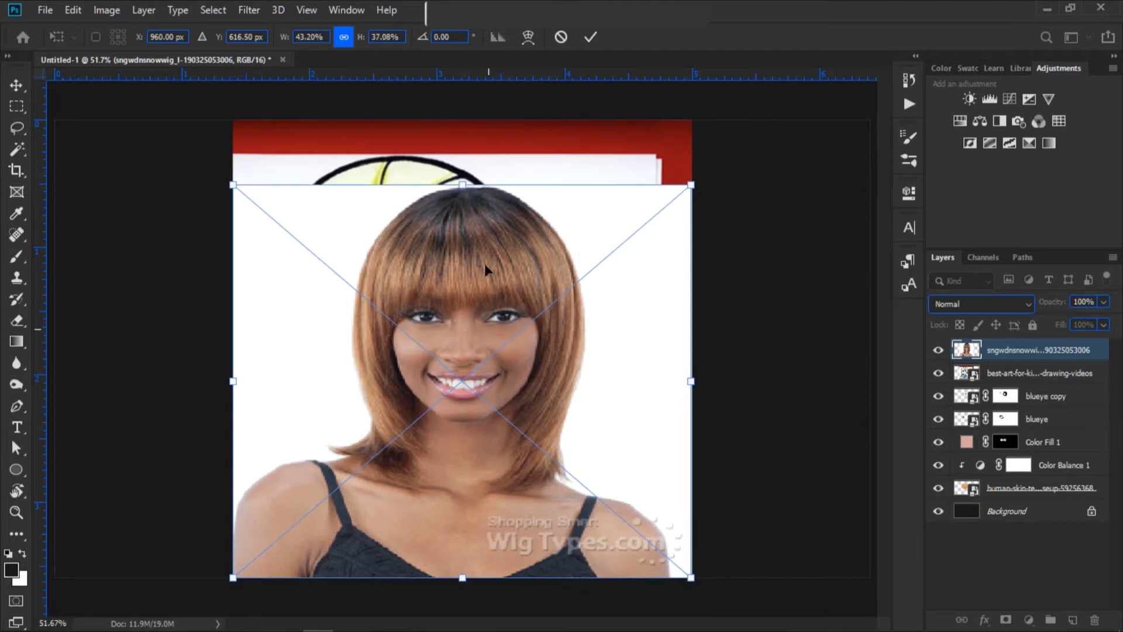
left_click_drag(456, 264, 389, 216)
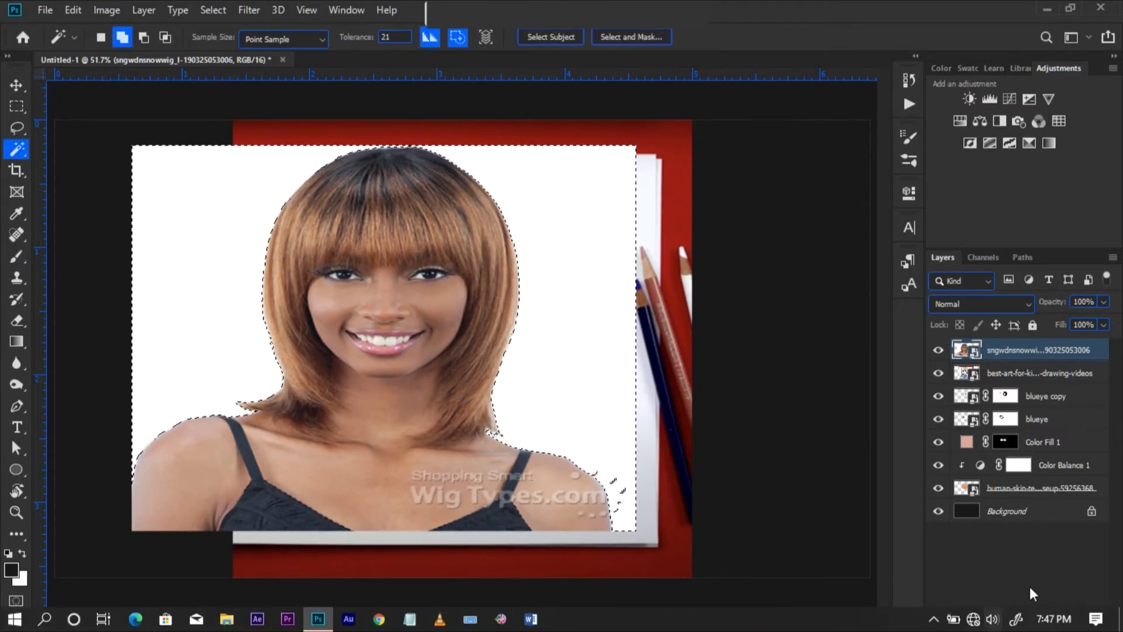
left_click(1006, 619)
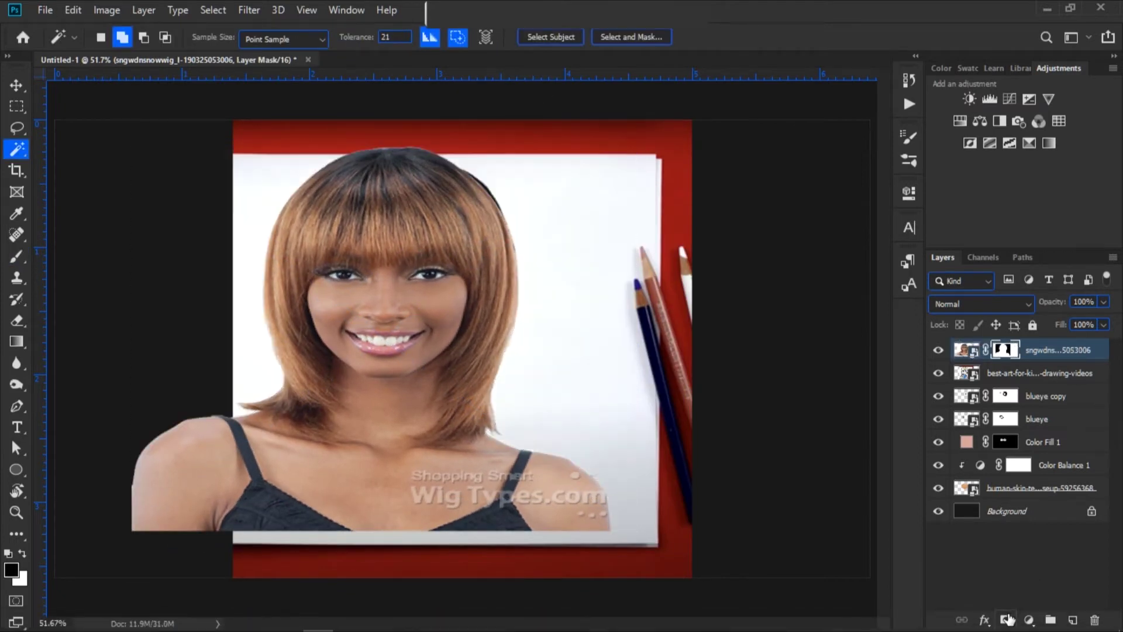
Outline the shoulders and clothing with the Magnetic Lasso and hide them on the wig layer's mask
left_click(14, 128)
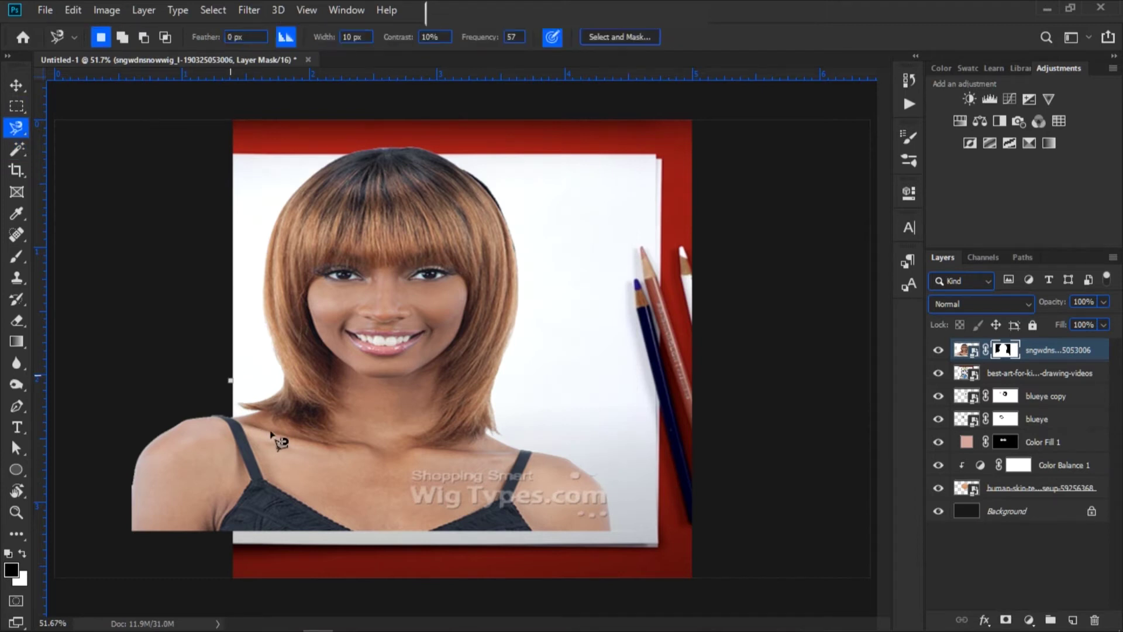
mouse_move(270, 431)
left_mouse_down()
mouse_move(459, 444)
mouse_move(515, 434)
mouse_move(644, 527)
mouse_move(461, 615)
mouse_move(76, 617)
mouse_move(66, 536)
mouse_move(147, 404)
mouse_move(213, 391)
left_mouse_up()
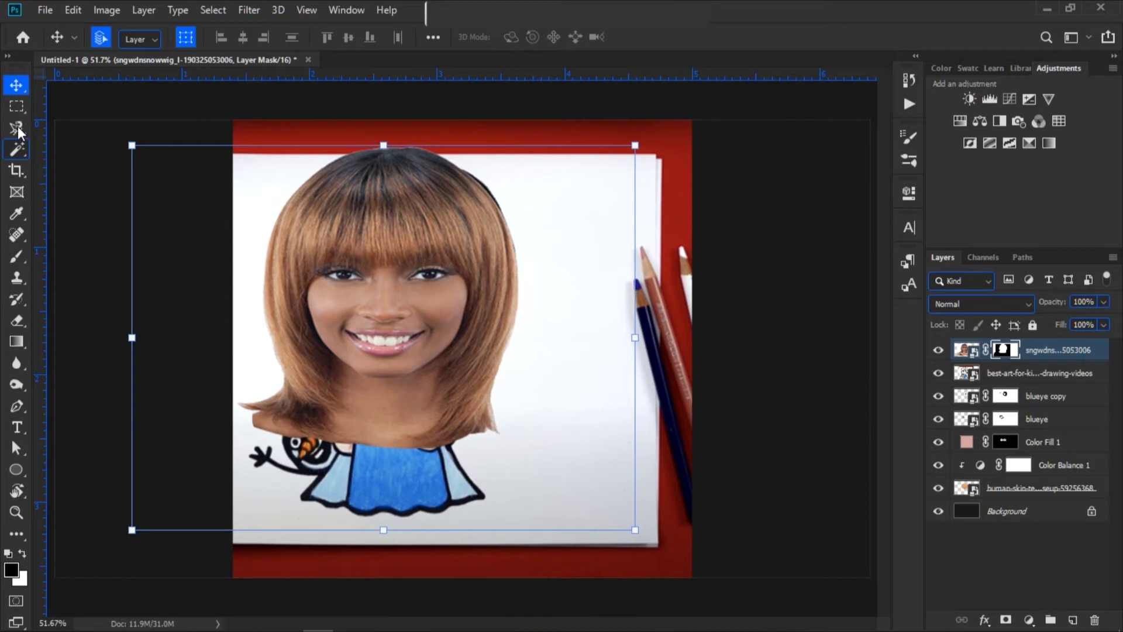
Select the model's face and neck with the freehand Lasso and fill that area black on the wig mask
right_click(17, 130)
left_click(73, 128)
key("ctrl+1")
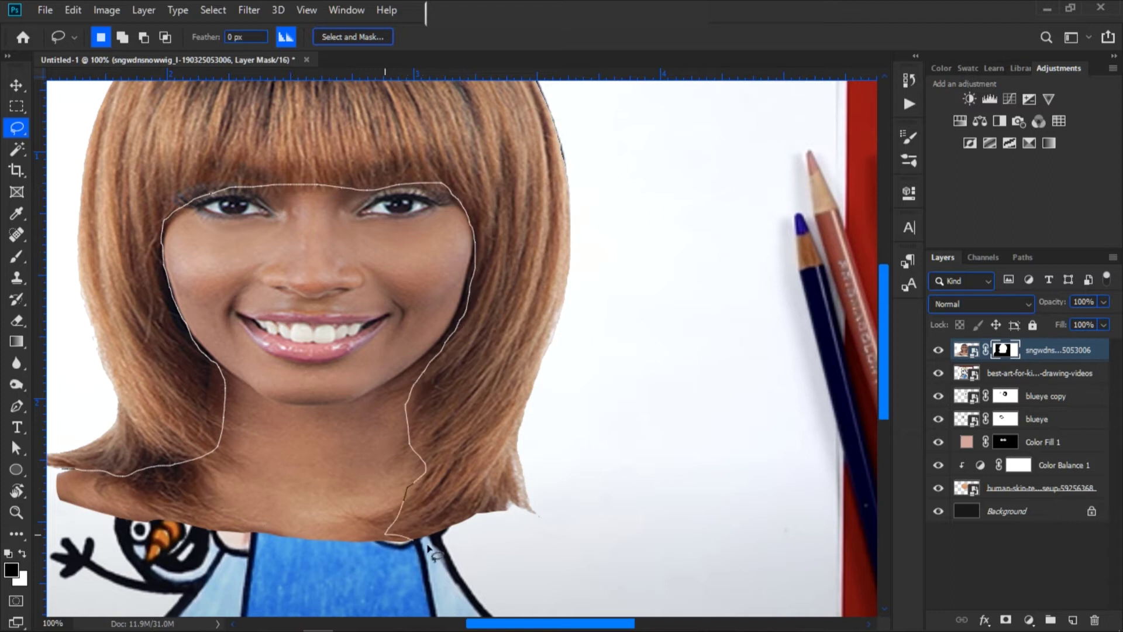
key("alt+BackSpace")
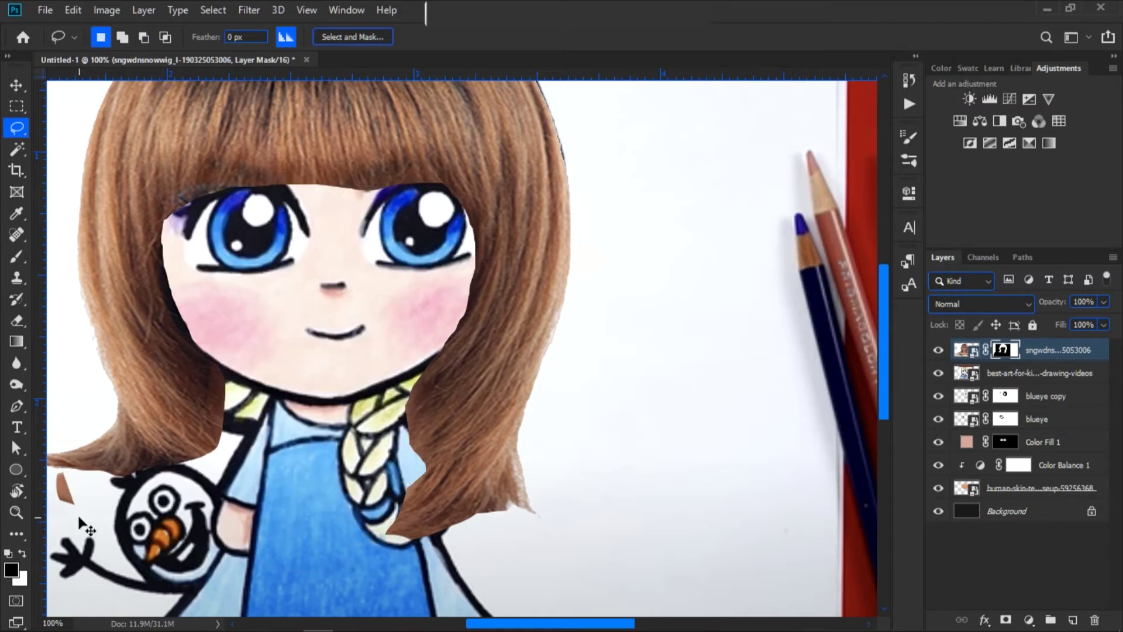
Colorize the wig golden blonde with a clipped Hue/Saturation adjustment, comparing it against the drawing and leaving the drawing hidden
key("ctrl+0")
left_click(938, 373)
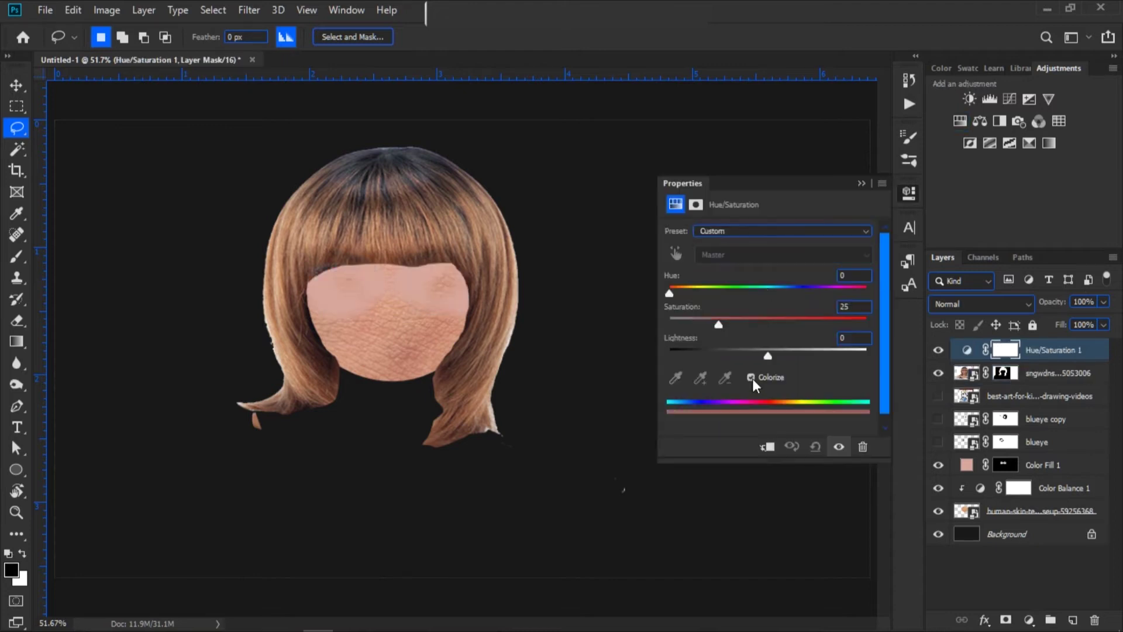
left_click(751, 378)
mouse_move(670, 293)
left_mouse_down()
mouse_move(700, 294)
mouse_move(783, 355)
mouse_move(689, 292)
left_mouse_up()
left_click(861, 184)
left_click(938, 396)
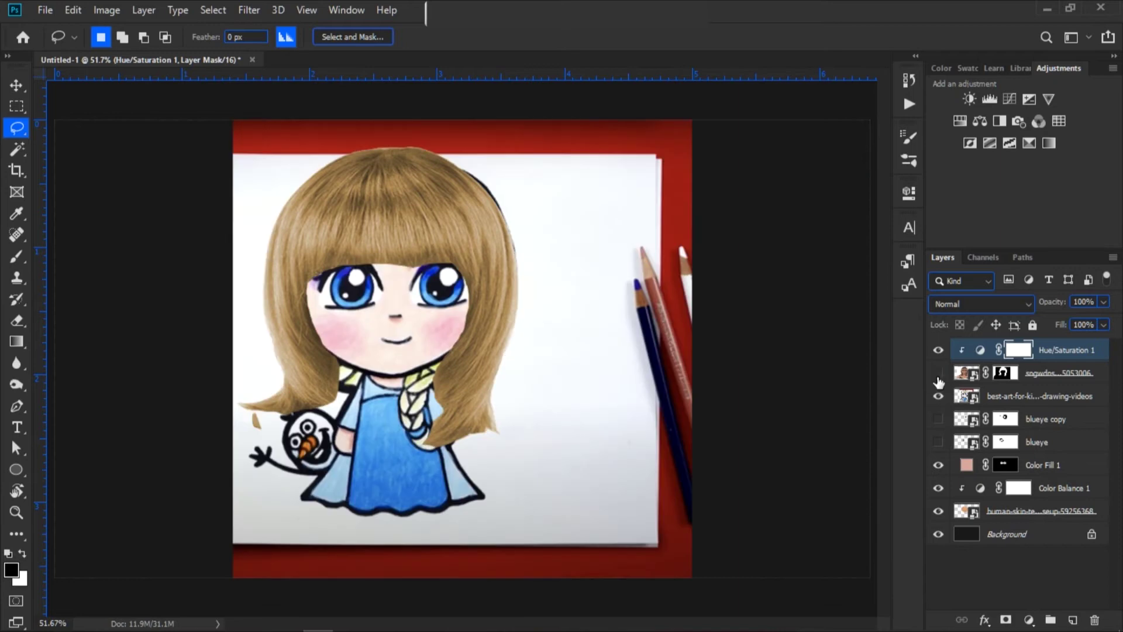
left_click(938, 373)
left_click(939, 375)
left_click(938, 397)
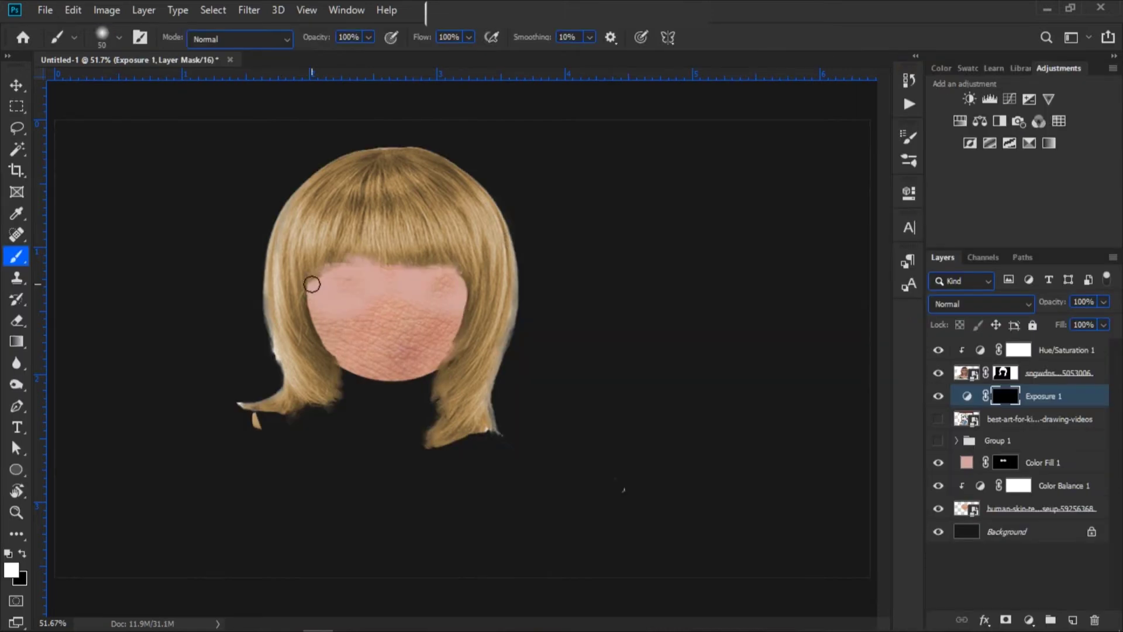
Paint shadows around the face along the hair on the Exposure 1 mask, reducing brush opacity to 45% and 28%, and show Group 1
left_click_drag(474, 287, 471, 372)
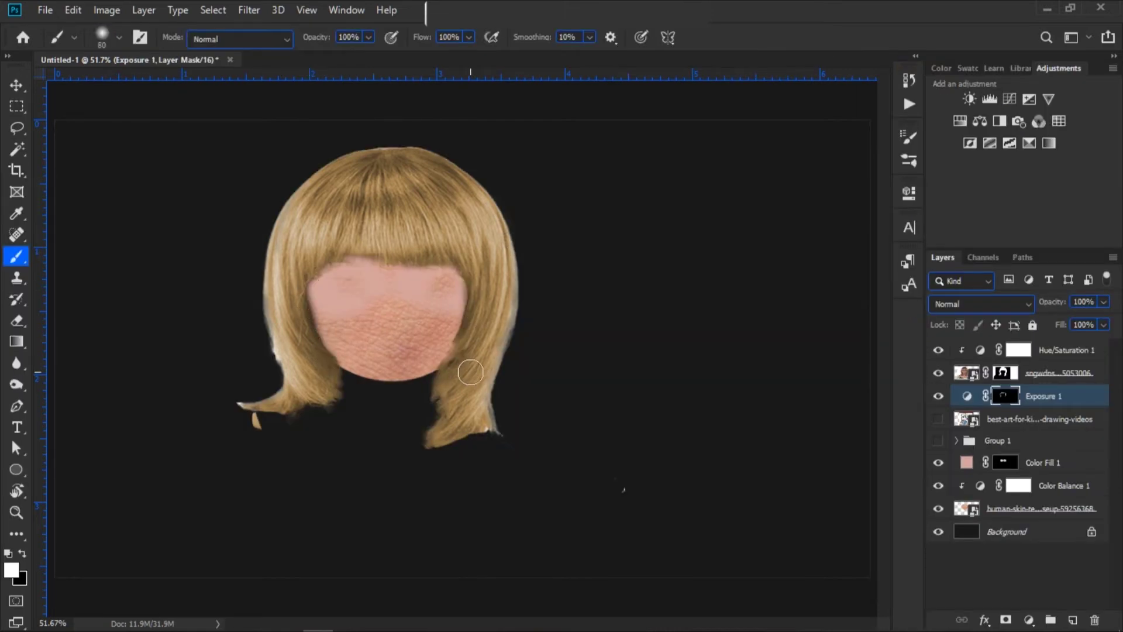
left_click_drag(286, 42, 279, 42)
mouse_move(468, 280)
left_mouse_down()
mouse_move(467, 339)
mouse_move(389, 390)
mouse_move(286, 292)
left_mouse_up()
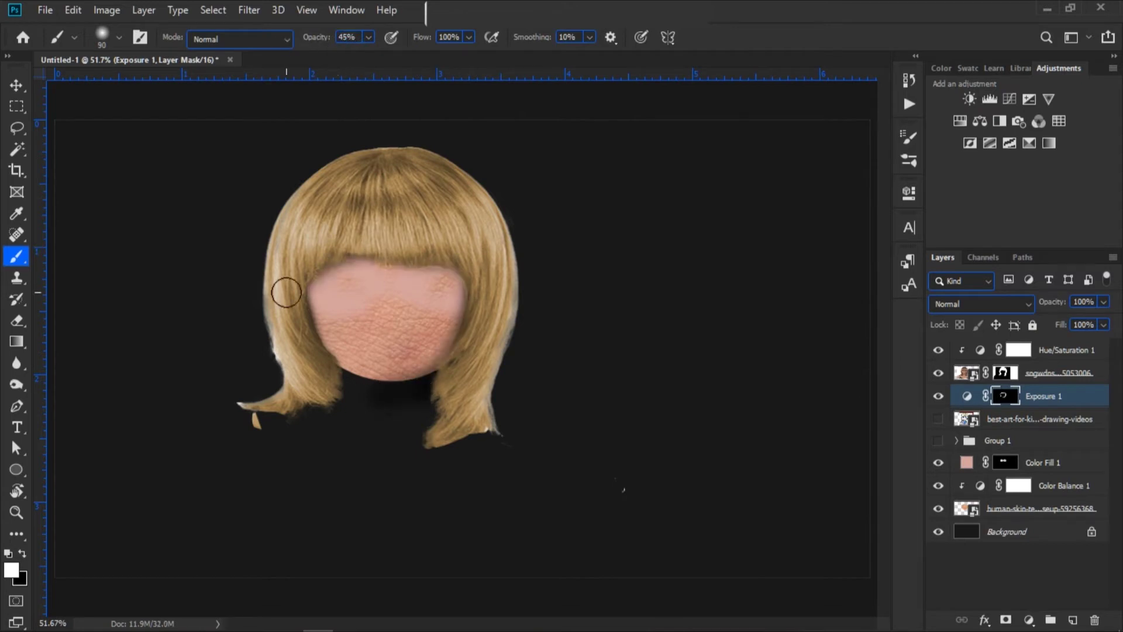
mouse_move(354, 253)
left_mouse_down()
mouse_move(470, 238)
mouse_move(299, 266)
left_mouse_up()
key("x")
key("x")
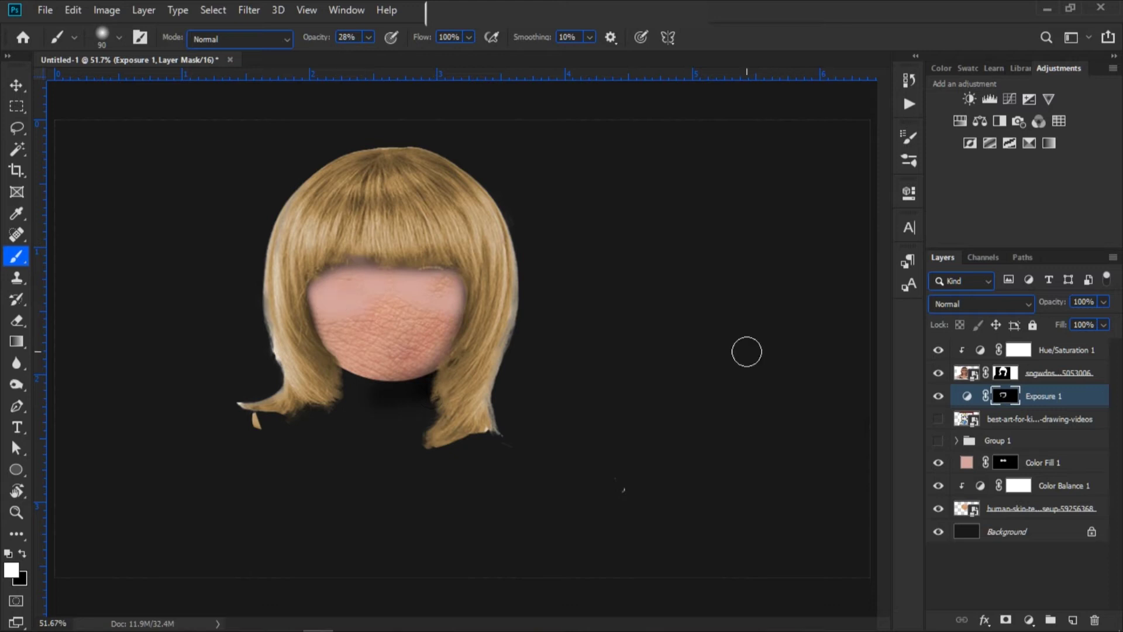
left_click(939, 441)
key("x")
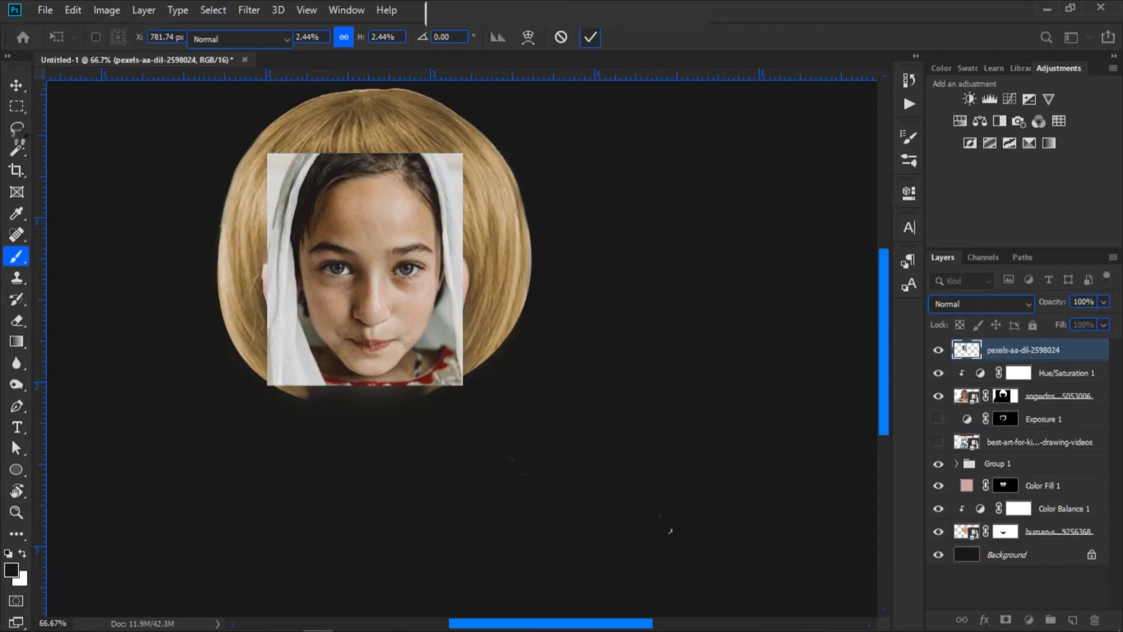
Lasso the nose and mouth of the placed girl's portrait and mask out the rest of the photo
left_click(19, 131)
left_click_drag(367, 259, 355, 290)
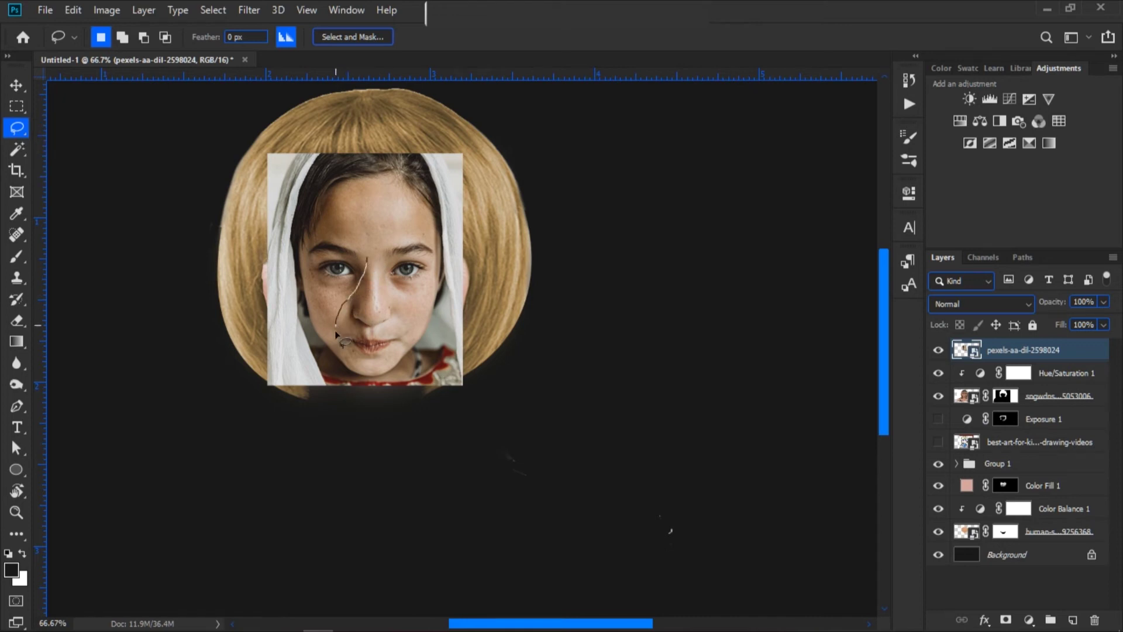
left_click_drag(367, 262, 369, 263)
left_click(1005, 619)
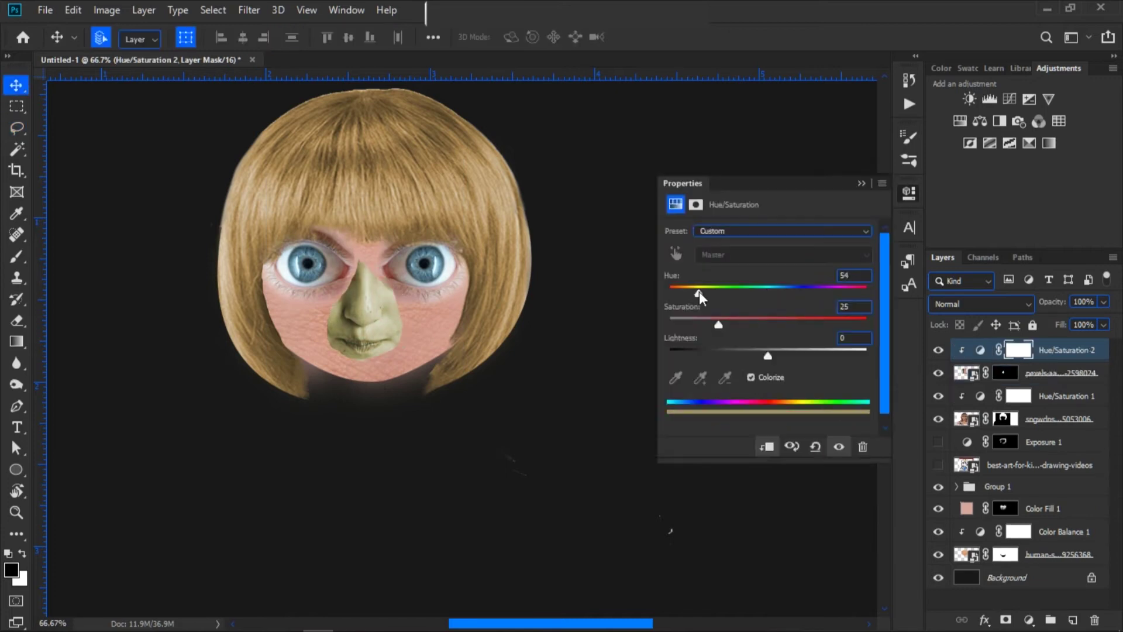
Match the nose and mouth to the face in Hue/Saturation 2 with a reddish hue, saturation 31 and raised lightness
left_click_drag(700, 291, 715, 321)
left_click_drag(767, 350, 783, 357)
left_click_drag(723, 324, 731, 324)
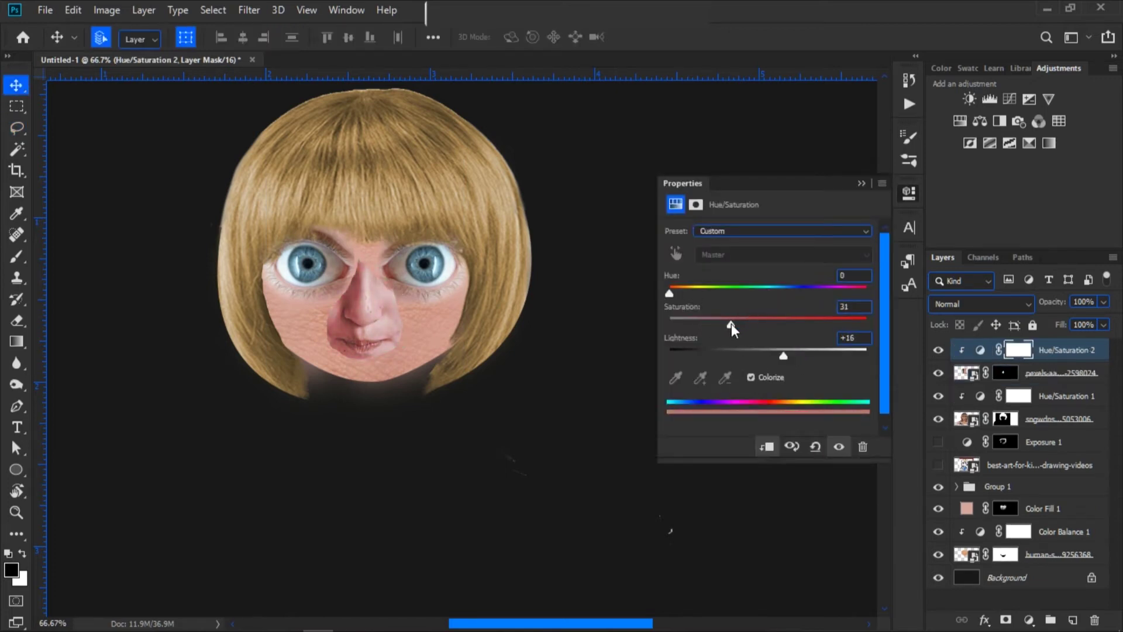
left_click_drag(784, 357, 794, 356)
left_click_drag(670, 292, 671, 290)
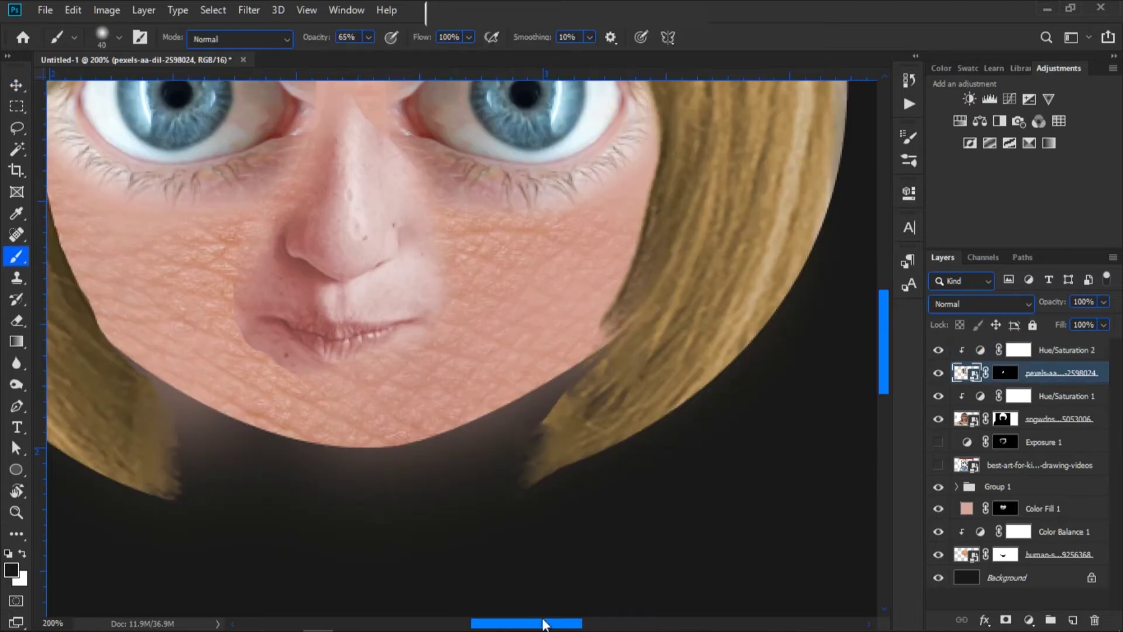
Soften the edges around the nose and mouth on the portrait layer's mask with a 65% opacity brush of varying size
left_click(1002, 375)
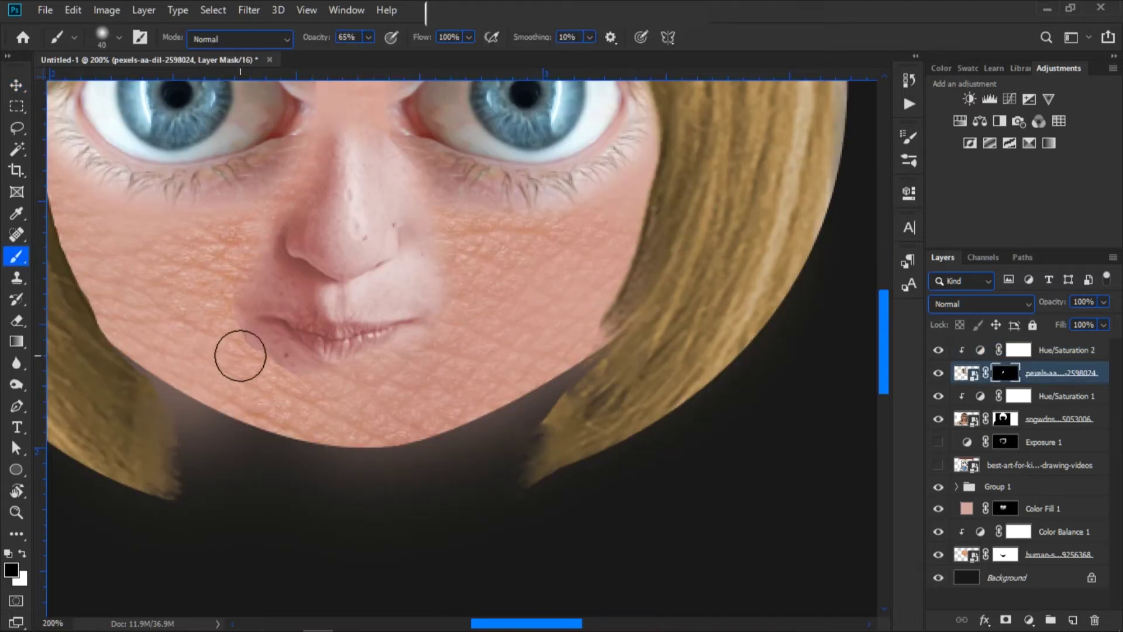
key("bracketleft")
key("bracketleft")
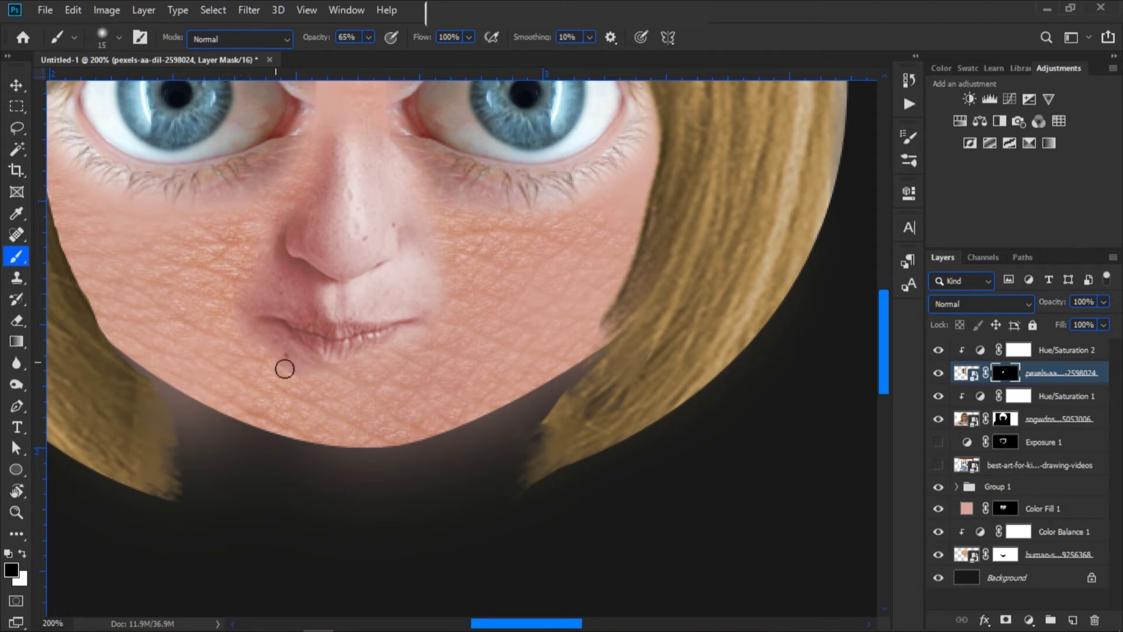
key("bracketright")
key("bracketright")
key("bracketright")
key("bracketright")
key("bracketright")
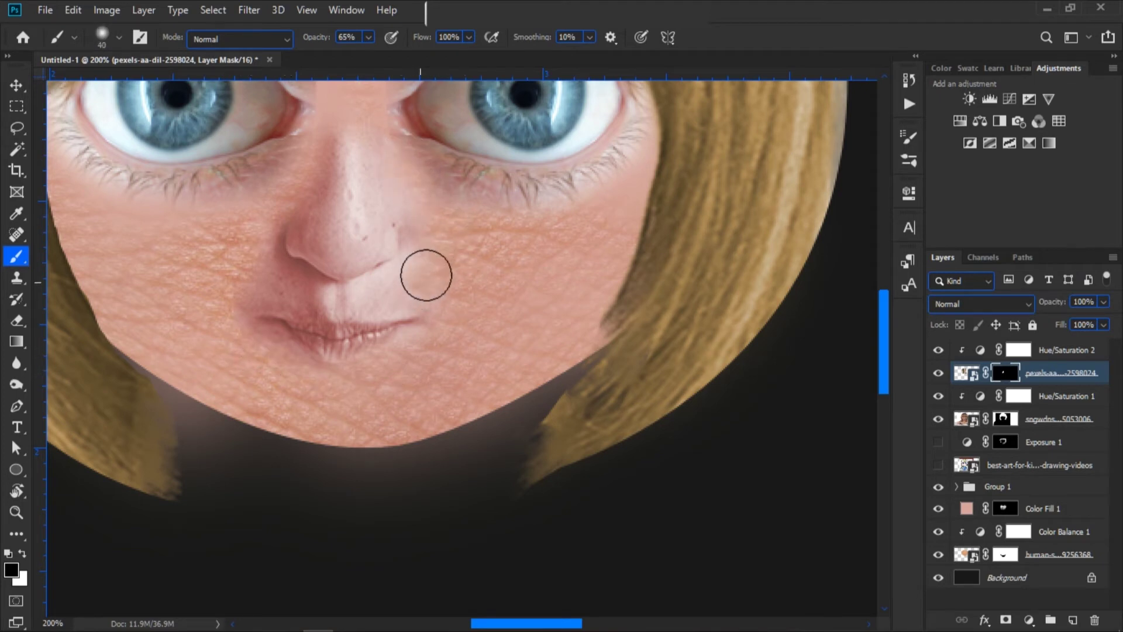
key("bracketleft")
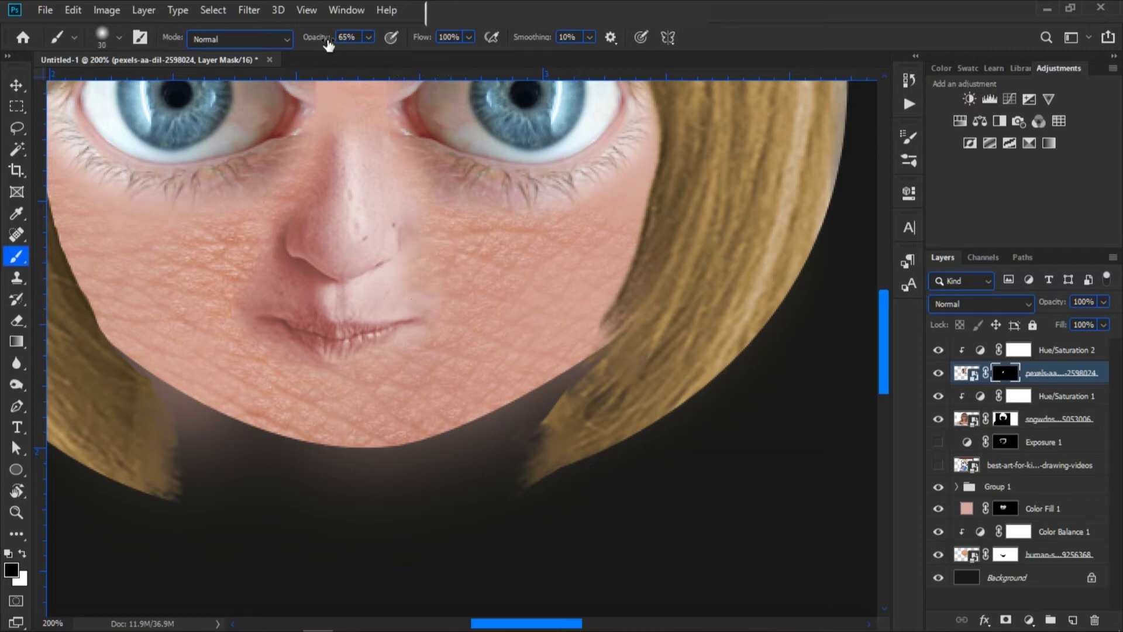
key("Return")
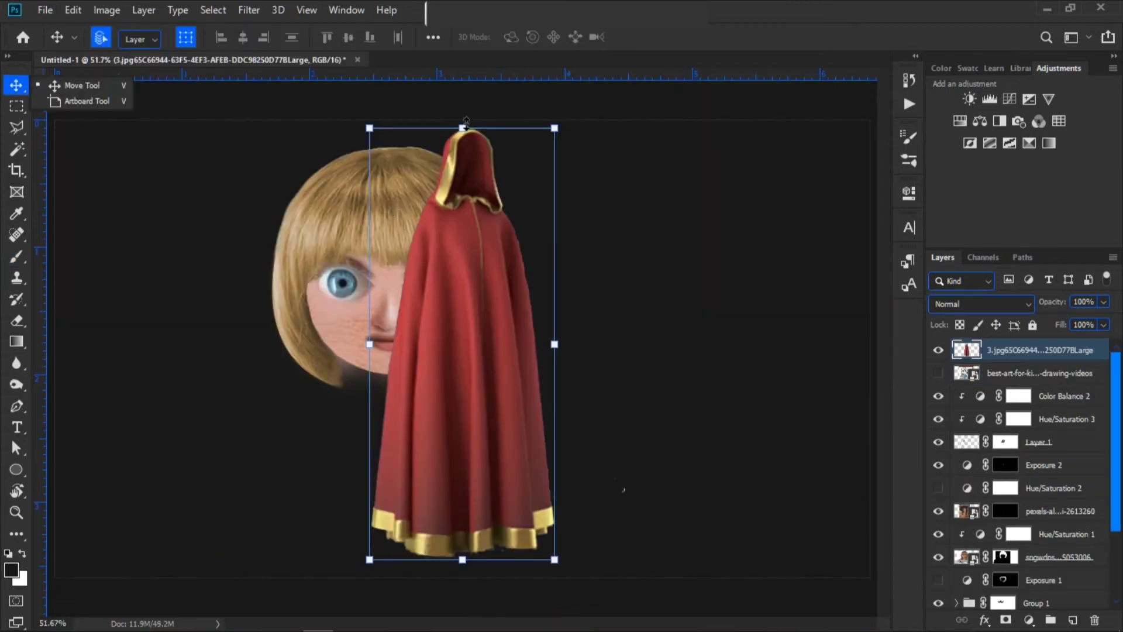
Scale down the red cape, show the drawing for reference, and place the cape over the drawn body
left_click_drag(466, 122, 462, 243)
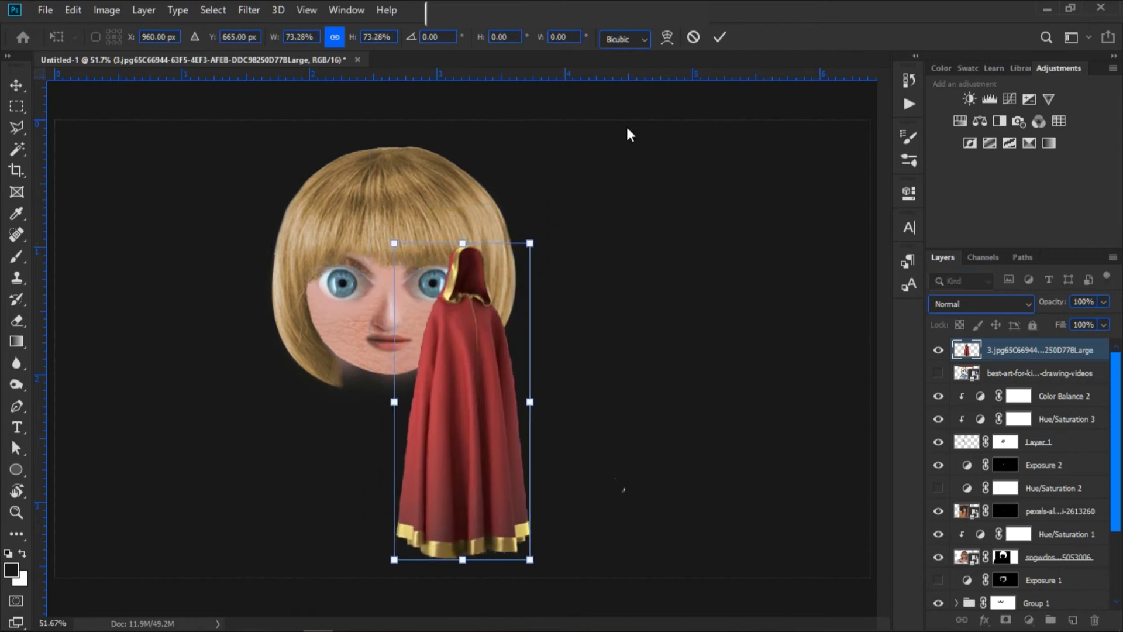
key("Return")
left_click(938, 373)
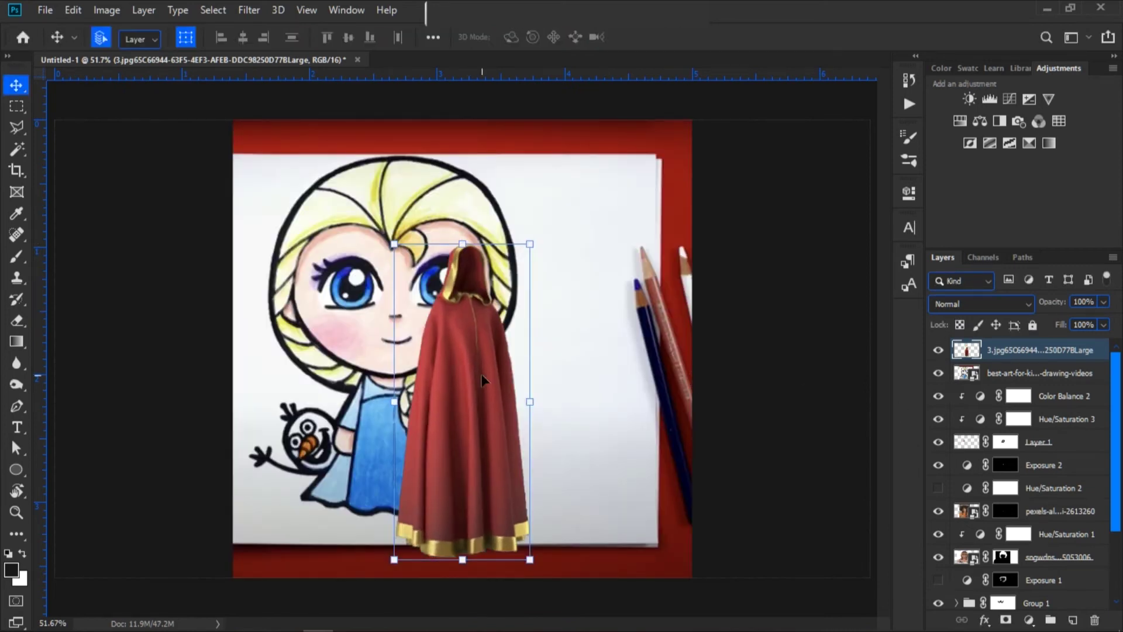
left_click_drag(463, 242, 463, 356)
left_click_drag(457, 434, 396, 395)
Warp the cape's lower corners outward to follow the flare of the drawn dress
right_click(423, 470)
left_click(466, 350)
left_click_drag(460, 520, 492, 511)
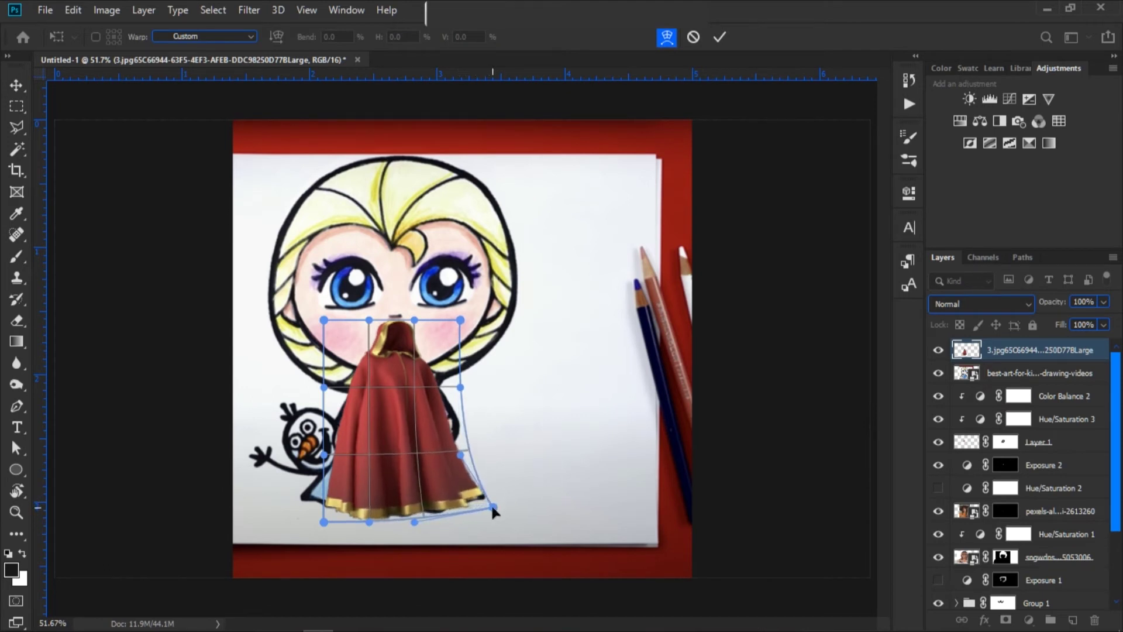
left_click_drag(324, 522, 286, 507)
left_click_drag(405, 406, 405, 410)
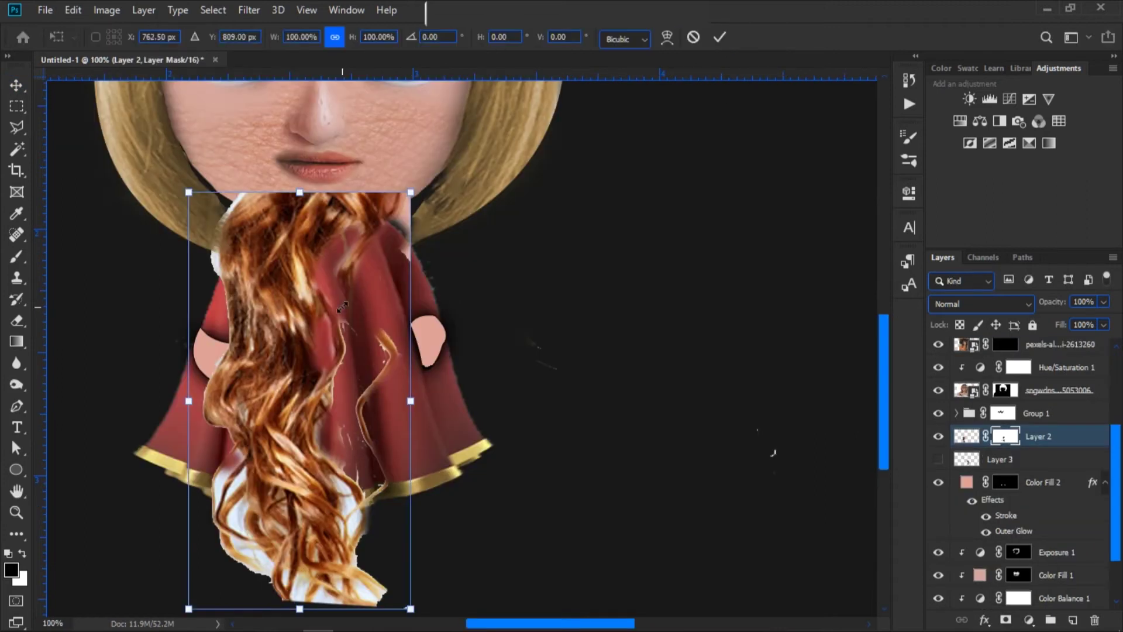
Shrink the curly hair lock on Layer 2 and place it over the cape's left shoulder
left_click_drag(413, 187, 300, 399)
left_click_drag(327, 488, 261, 295)
left_click_drag(362, 222, 374, 243)
Warp the curly hair lock into a short curve hanging from below the wig across the cape's chest
right_click(228, 211)
left_click(280, 319)
left_click_drag(261, 158, 215, 192)
left_click_drag(266, 400, 342, 327)
left_click_drag(332, 279, 390, 203)
left_click_drag(309, 265, 286, 276)
left_click_drag(235, 335, 221, 223)
key("Return")
key("v")
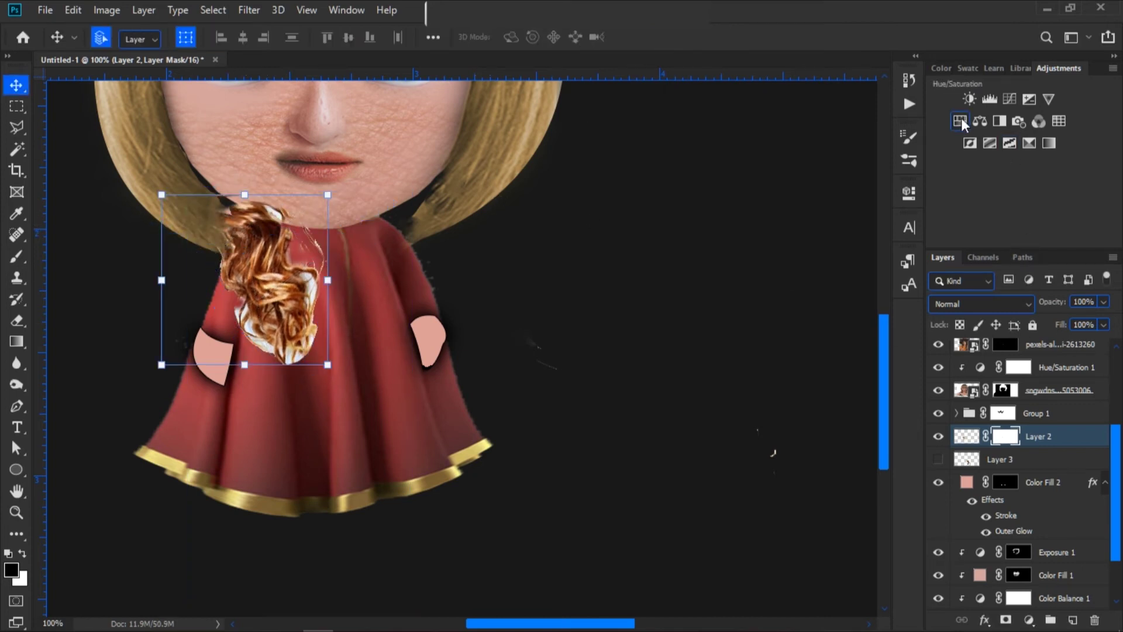
Colorize the hair lock golden with a clipped Hue/Saturation adjustment, using hue 35 and lightness +8
left_click(960, 121)
left_click(767, 447)
left_click(751, 377)
left_click_drag(670, 290, 685, 293)
left_click_drag(767, 356, 795, 356)
mouse_move(677, 293)
left_mouse_down()
mouse_move(701, 293)
mouse_move(683, 295)
left_mouse_up()
left_click_drag(795, 356, 775, 357)
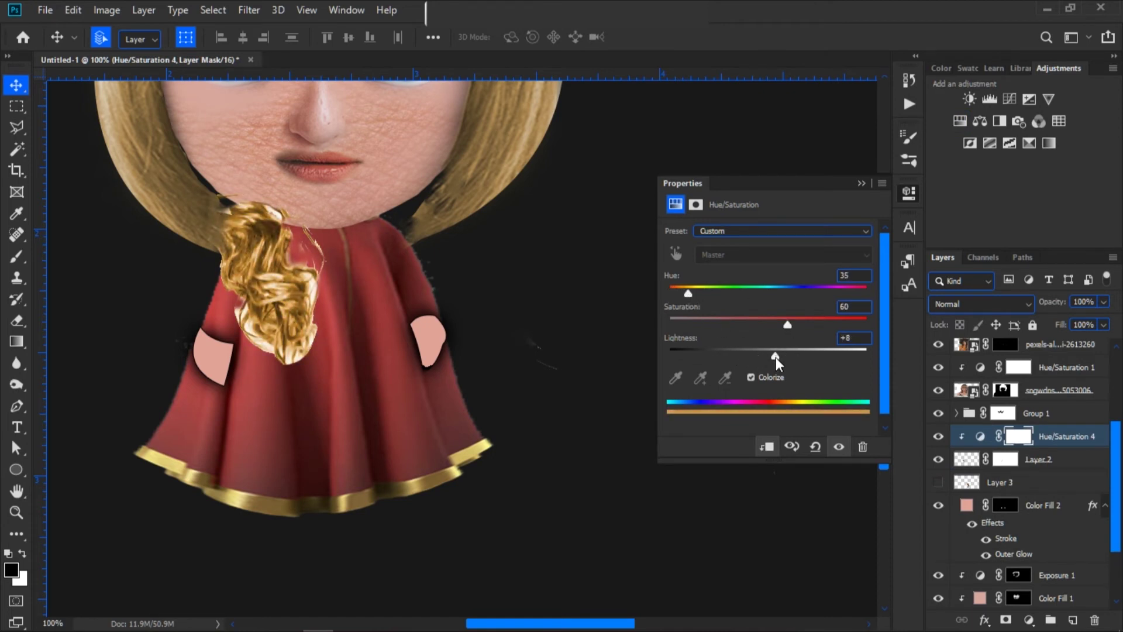
left_click(860, 184)
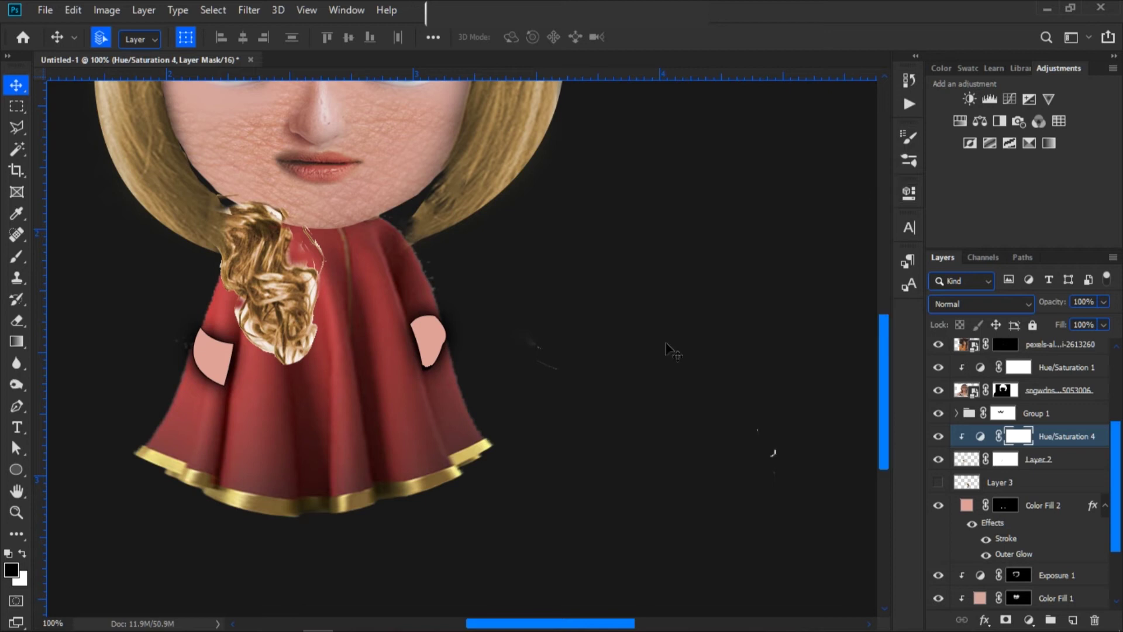
key("b")
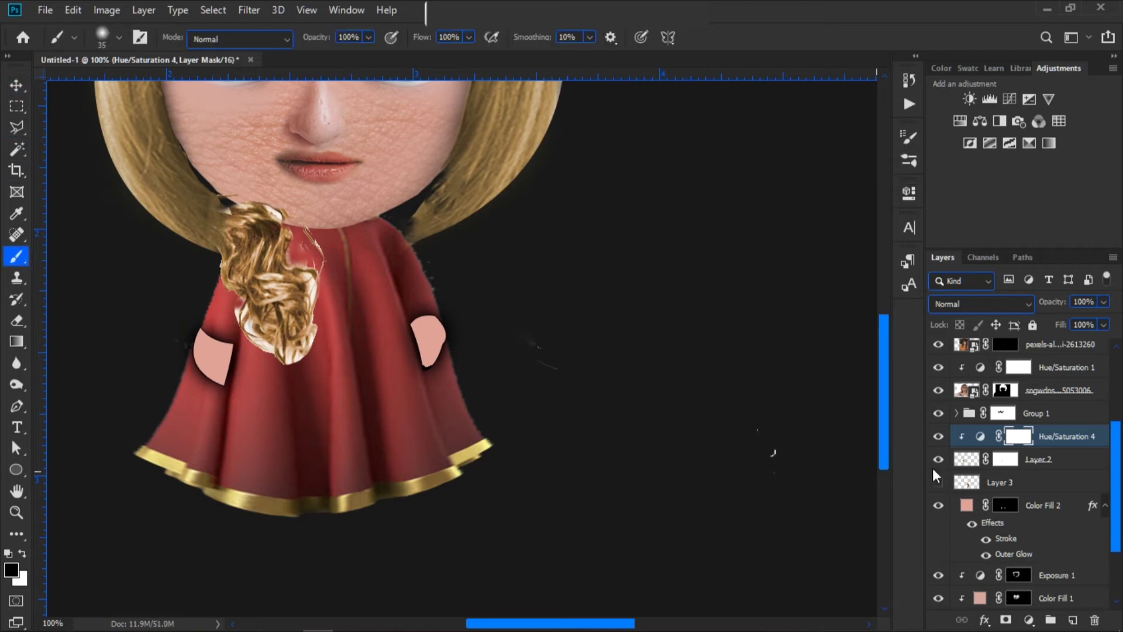
Mask away the white fringe around the hair lock on Layer 2 and blend the wig's lower left end into it
left_click(1005, 459)
mouse_move(326, 310)
left_mouse_down()
mouse_move(244, 337)
mouse_move(328, 299)
mouse_move(314, 243)
mouse_move(243, 194)
left_mouse_up()
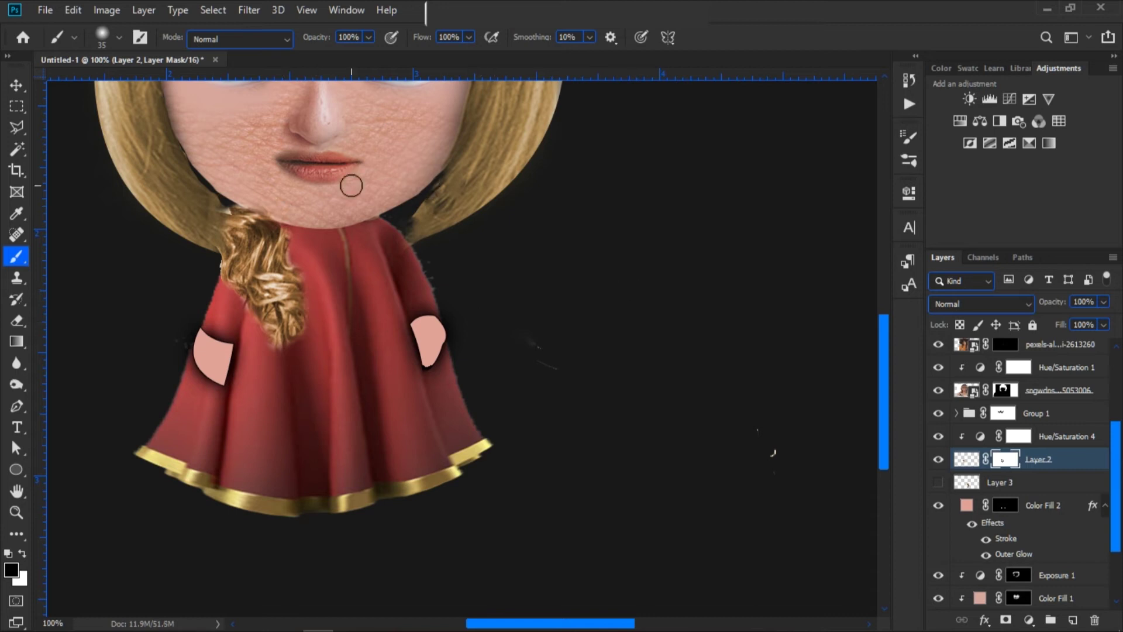
left_click(1004, 390)
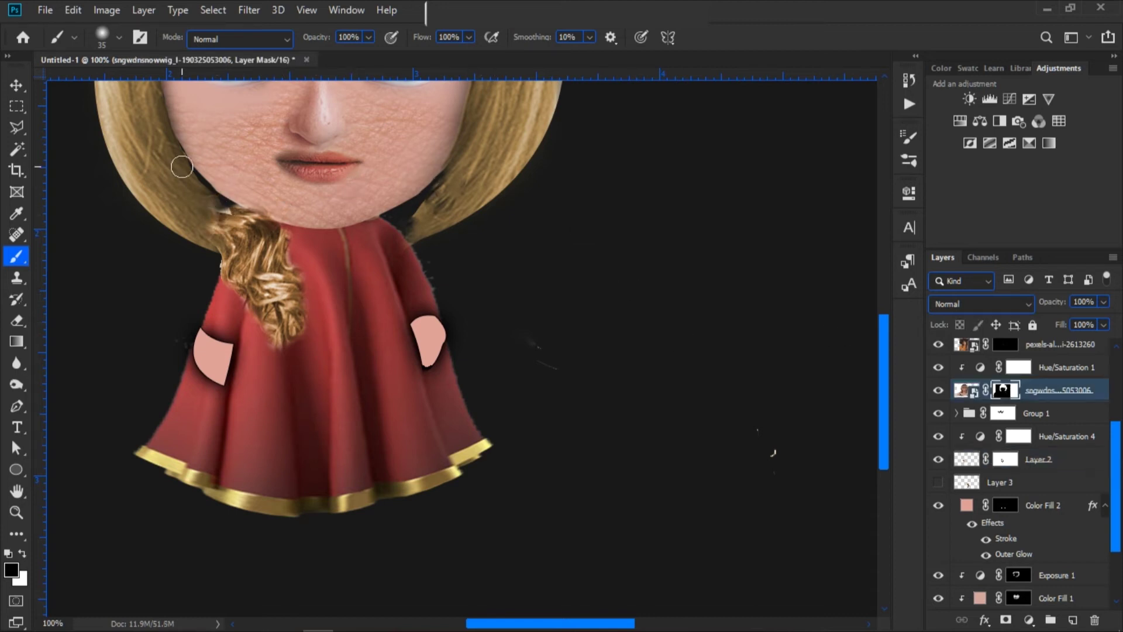
key("x")
left_click_drag(187, 231, 234, 221)
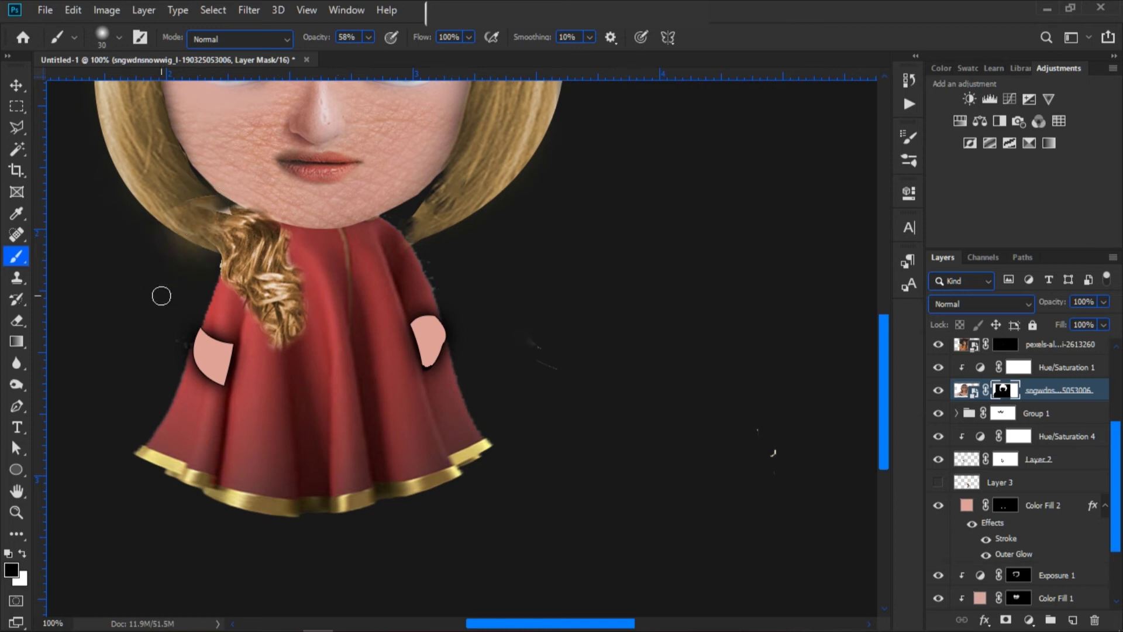
key("ctrl+0")
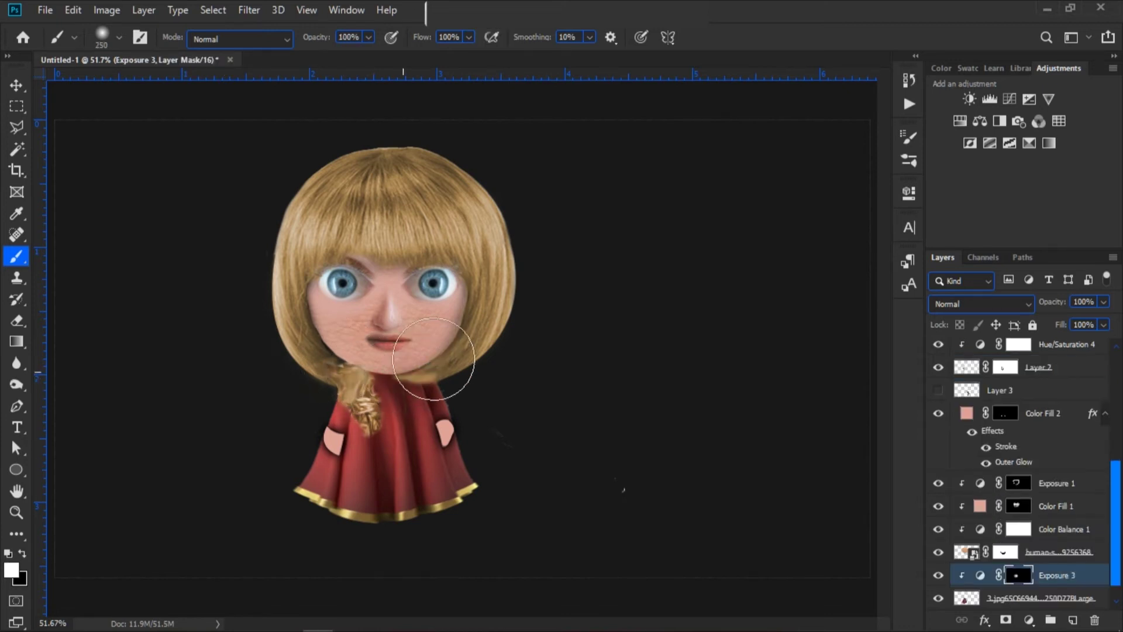
Paint on the Exposure 3 mask to darken the upper cape beneath the head
left_click_drag(410, 348, 351, 313)
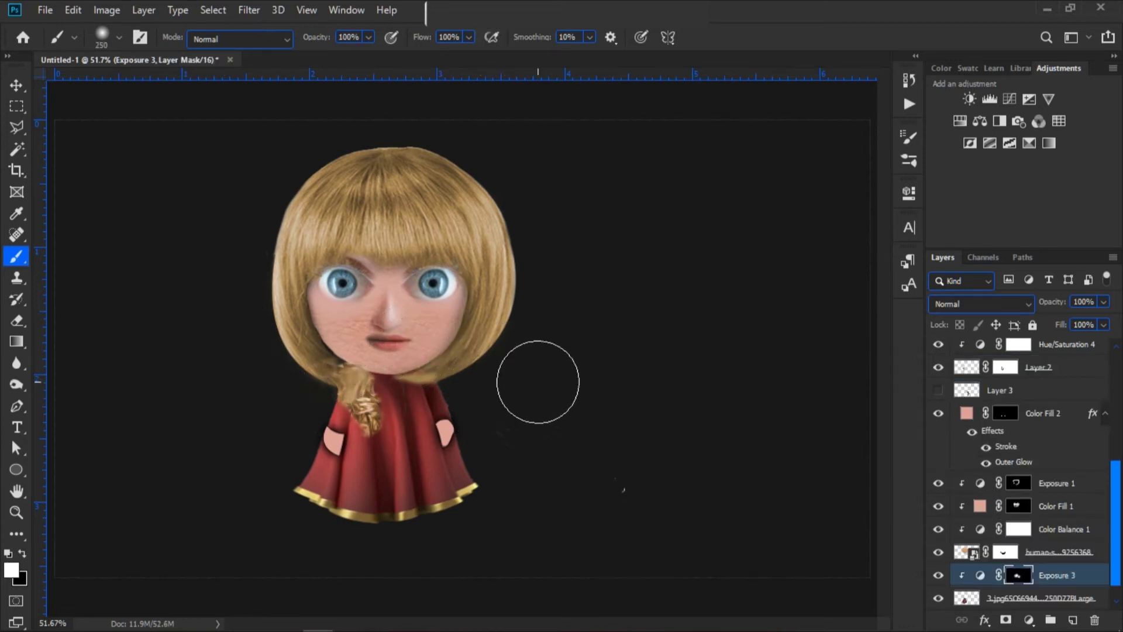
mouse_move(296, 381)
left_mouse_down()
mouse_move(353, 404)
mouse_move(331, 403)
mouse_move(350, 356)
mouse_move(377, 430)
left_mouse_up()
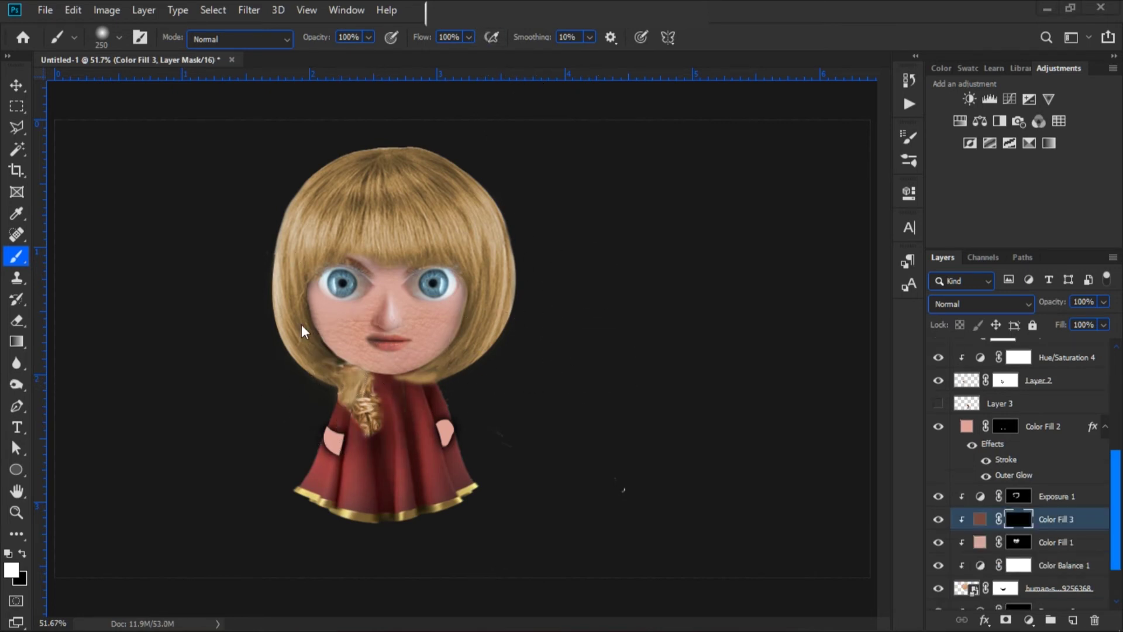
Paint the brown Color Fill 3 shading along the cheeks and jaw with a size 90 brush at 70% opacity
key("bracketleft")
key("bracketleft")
key("bracketleft")
key("bracketleft")
key("bracketleft")
key("bracketleft")
mouse_move(305, 317)
left_mouse_down()
mouse_move(330, 372)
mouse_move(319, 353)
mouse_move(367, 380)
mouse_move(447, 367)
mouse_move(486, 298)
left_mouse_up()
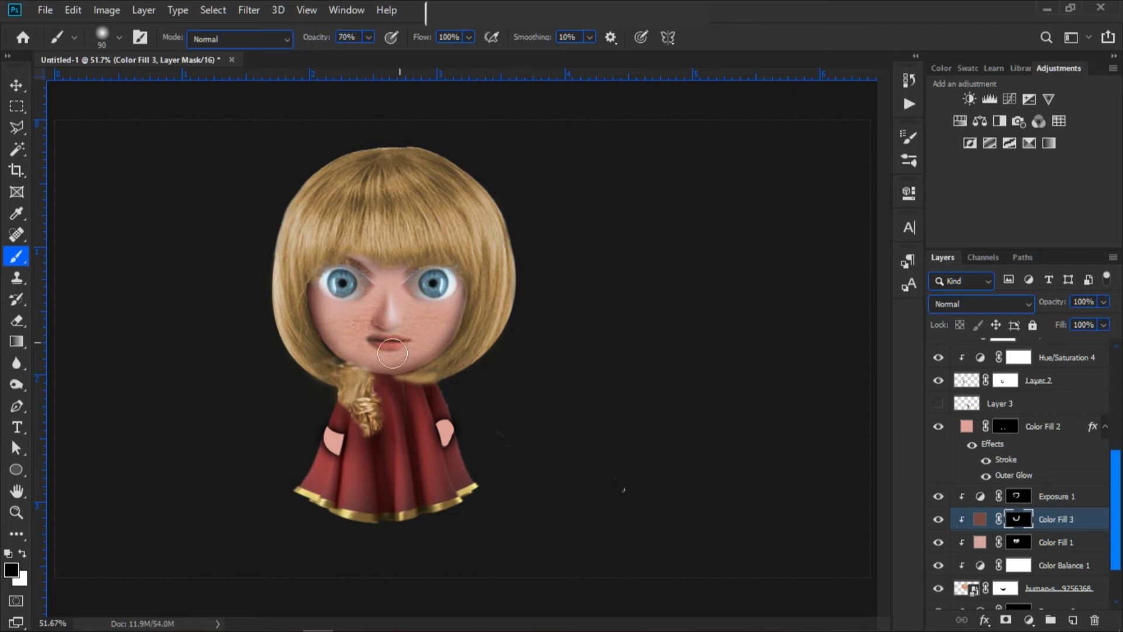
Extend the Color Fill 3 shading across the forehead beneath the bangs
key("x")
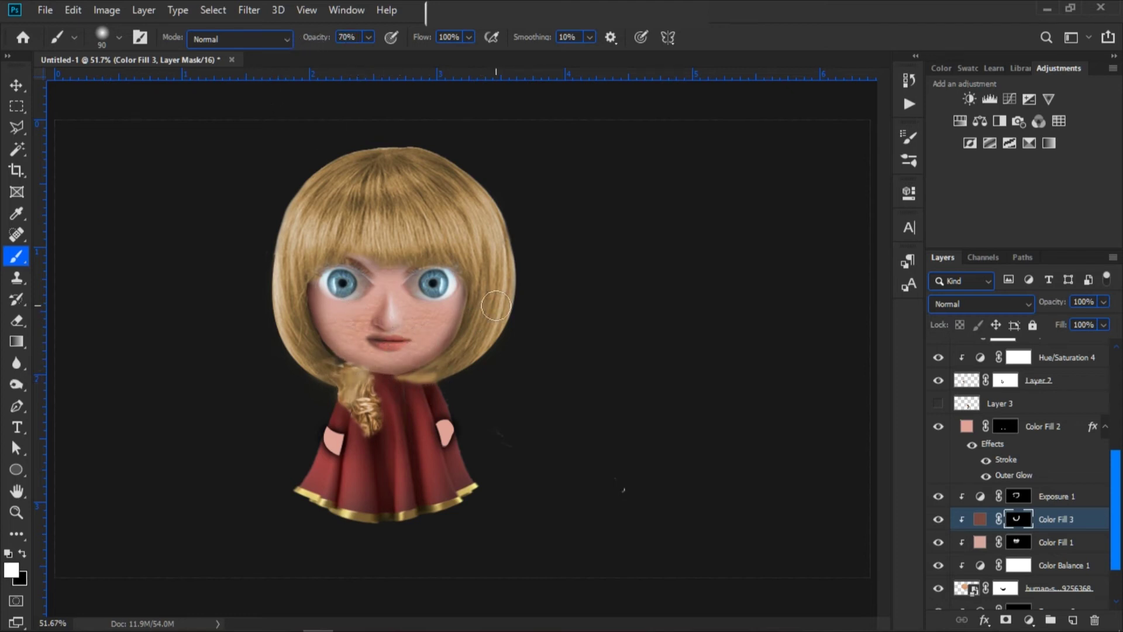
key("x")
key("bracketright")
key("bracketright")
key("x")
mouse_move(375, 237)
left_mouse_down()
mouse_move(386, 253)
mouse_move(345, 261)
left_mouse_up()
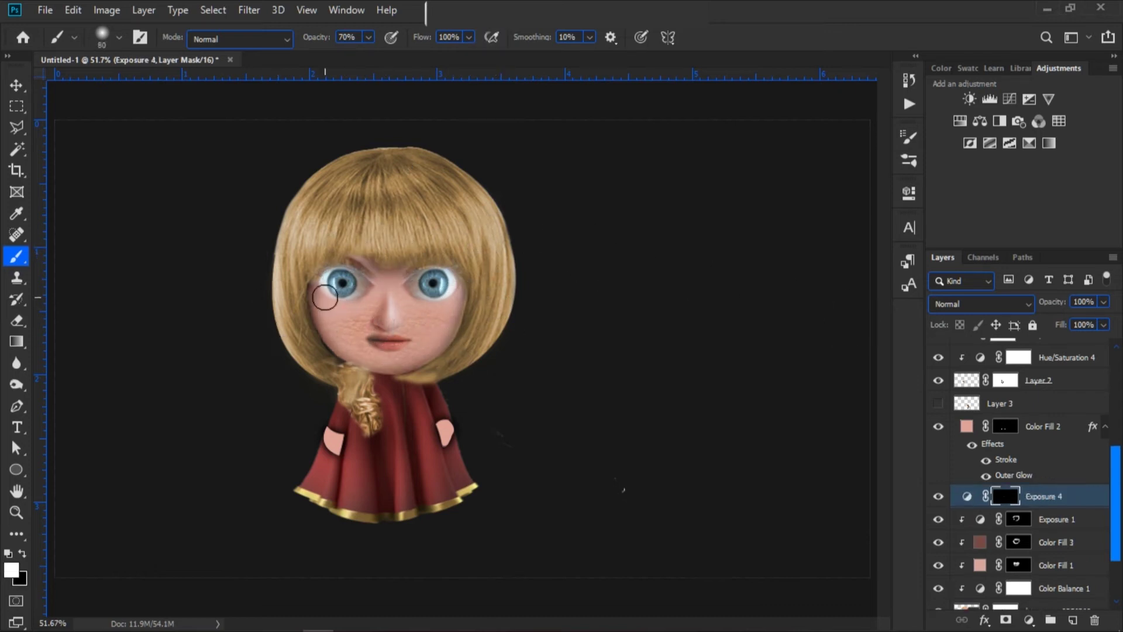
Undo the first stroke on the Exposure 4 mask and repaint the effect over both eyes at 100% brush opacity
left_click_drag(325, 297, 364, 302)
key("ctrl+z")
left_click_drag(305, 36, 345, 36)
key("ctrl+1")
left_click_drag(380, 246, 427, 229)
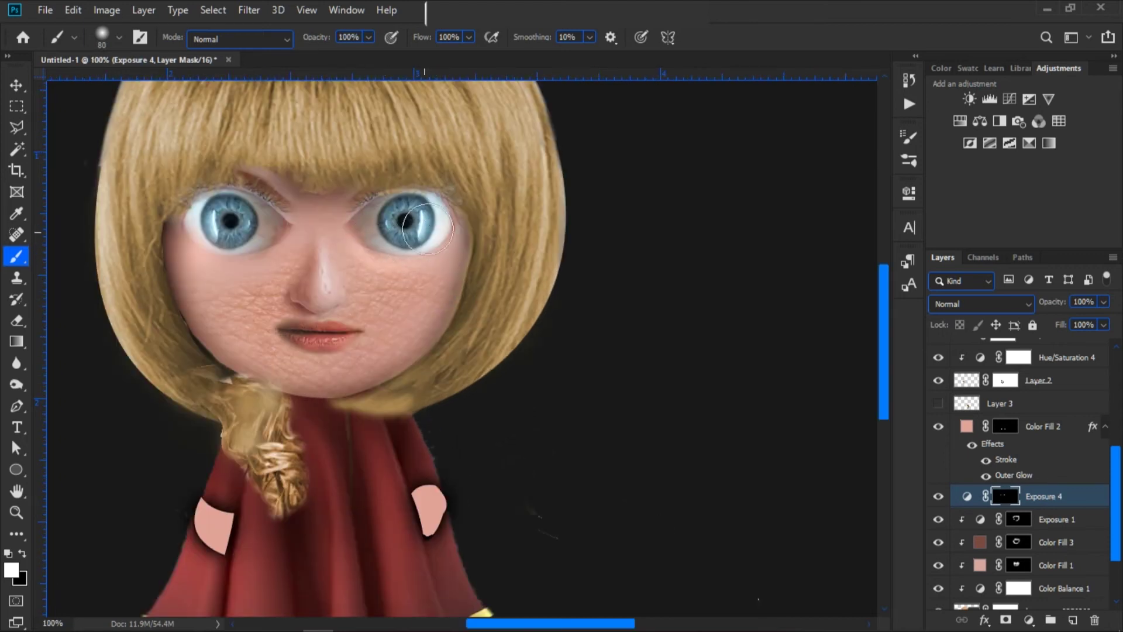
Set the Exposure 4 adjustment over the eyes to +0.72 and lower its layer opacity
key("x")
double_click(967, 496)
mouse_move(768, 266)
left_mouse_down()
mouse_move(797, 262)
mouse_move(780, 274)
left_mouse_up()
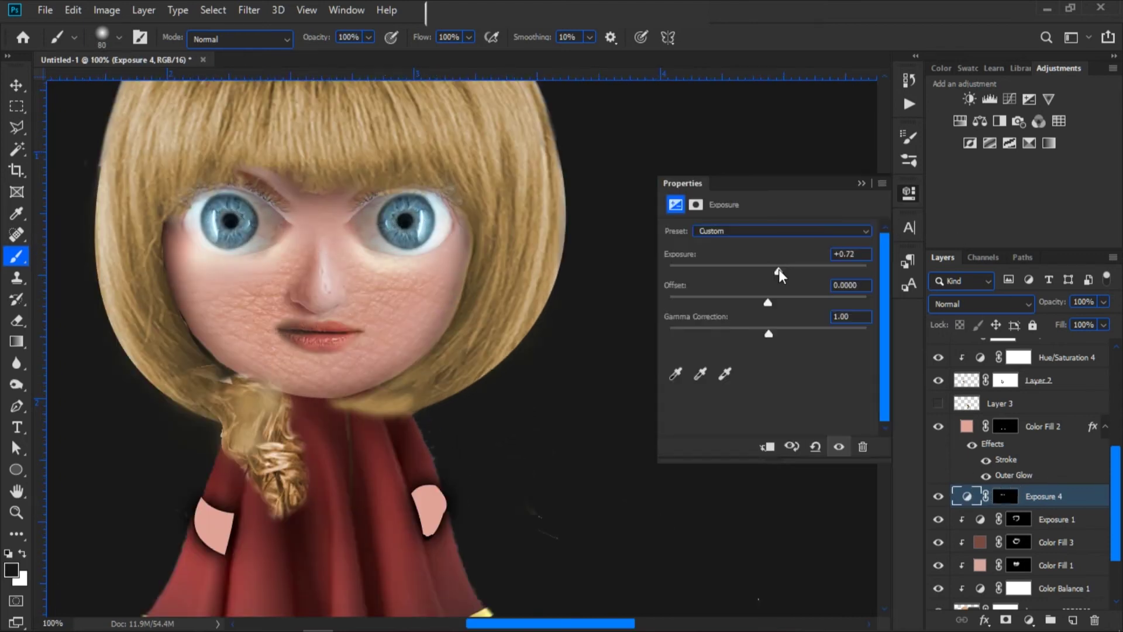
left_click(1005, 496)
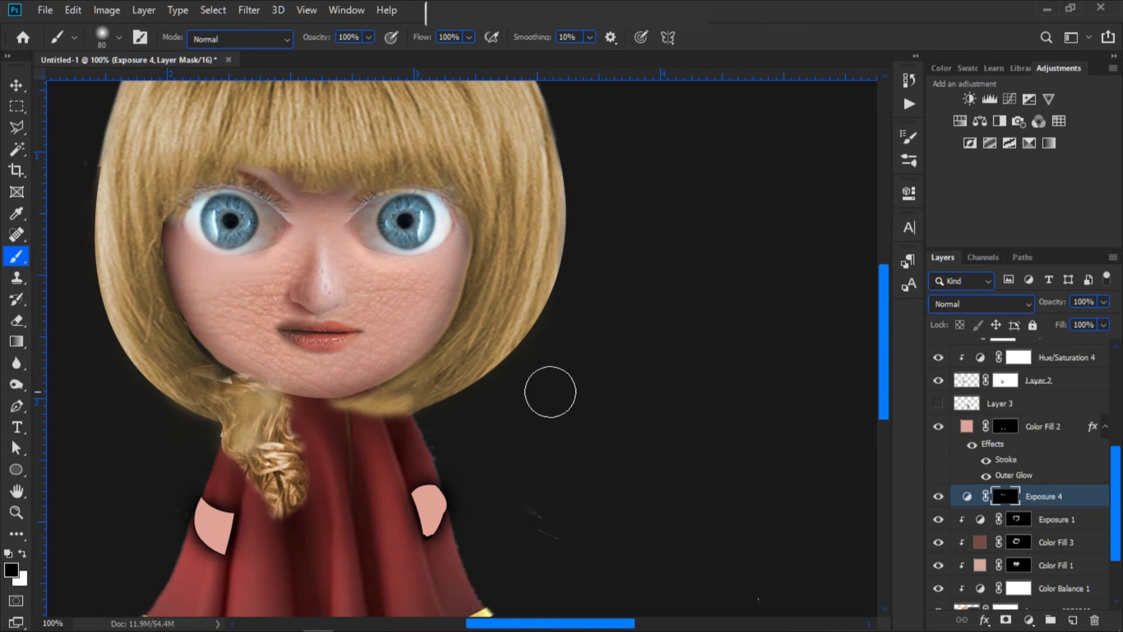
key("ctrl+0")
left_click_drag(1051, 302, 1020, 308)
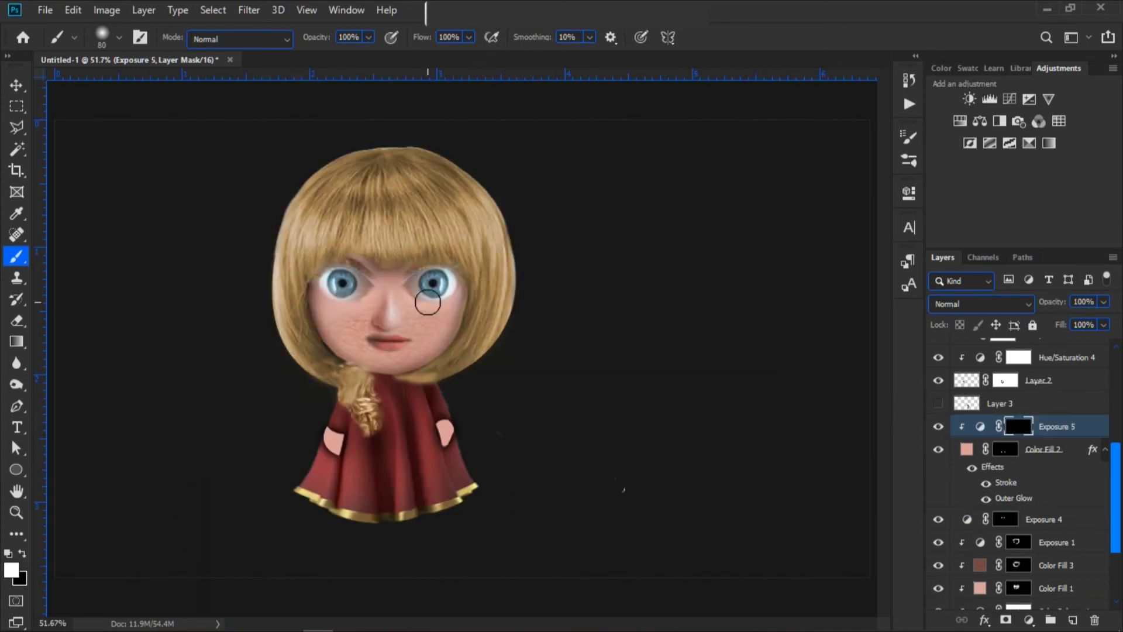
Paint shading onto both hands on the Exposure 5 mask and lower that layer's opacity to 84%
key("ctrl+plus")
left_click_drag(428, 439, 425, 474)
left_click_drag(334, 465, 299, 443)
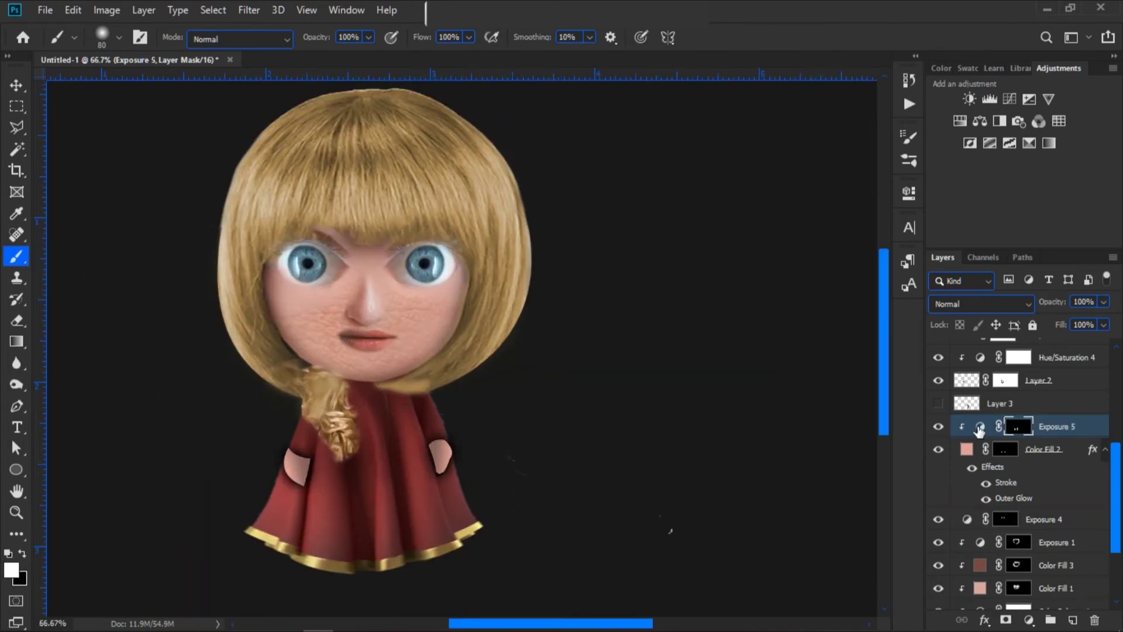
left_click(979, 427)
left_click(602, 296)
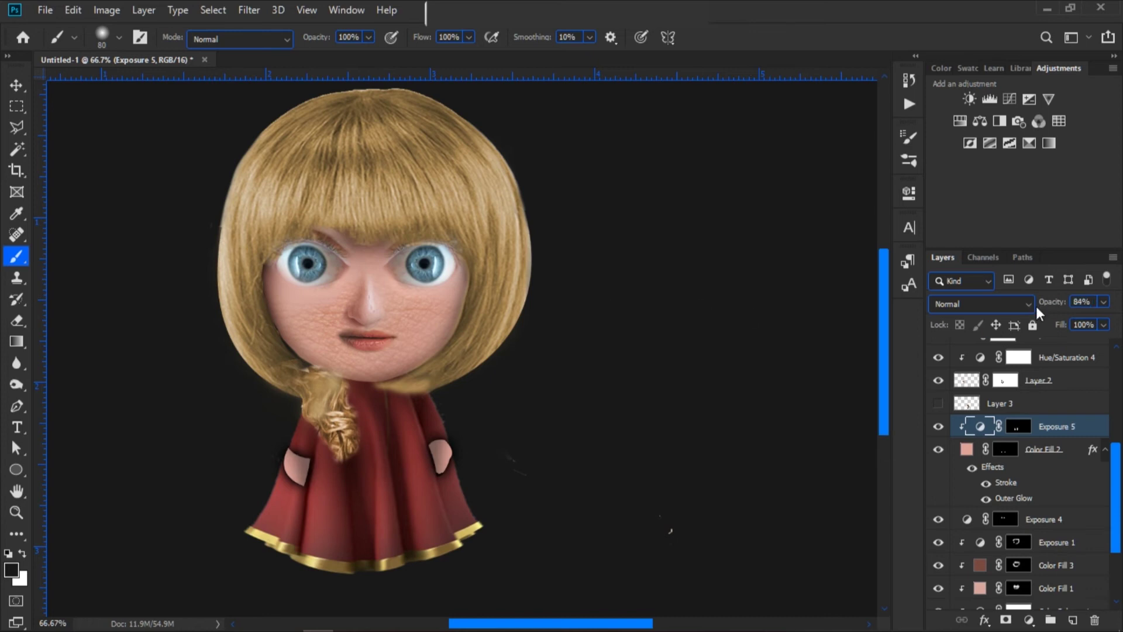
Enlarge the placed snowy landscape behind the character to about 26% so it fills the whole canvas
key("ctrl+0")
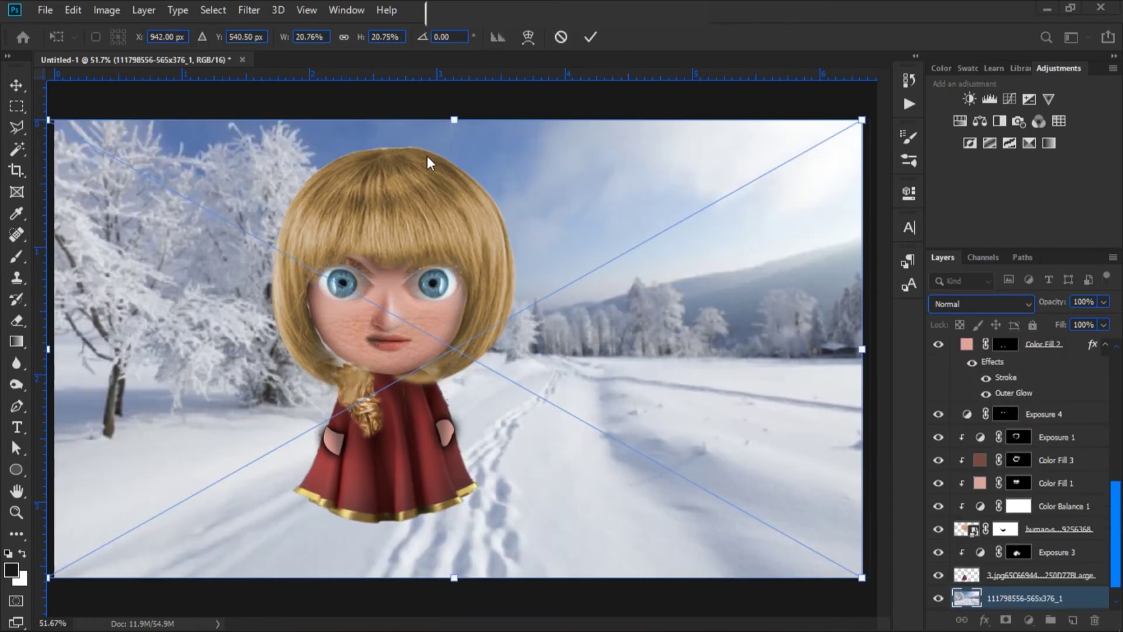
left_click_drag(454, 117, 455, 5)
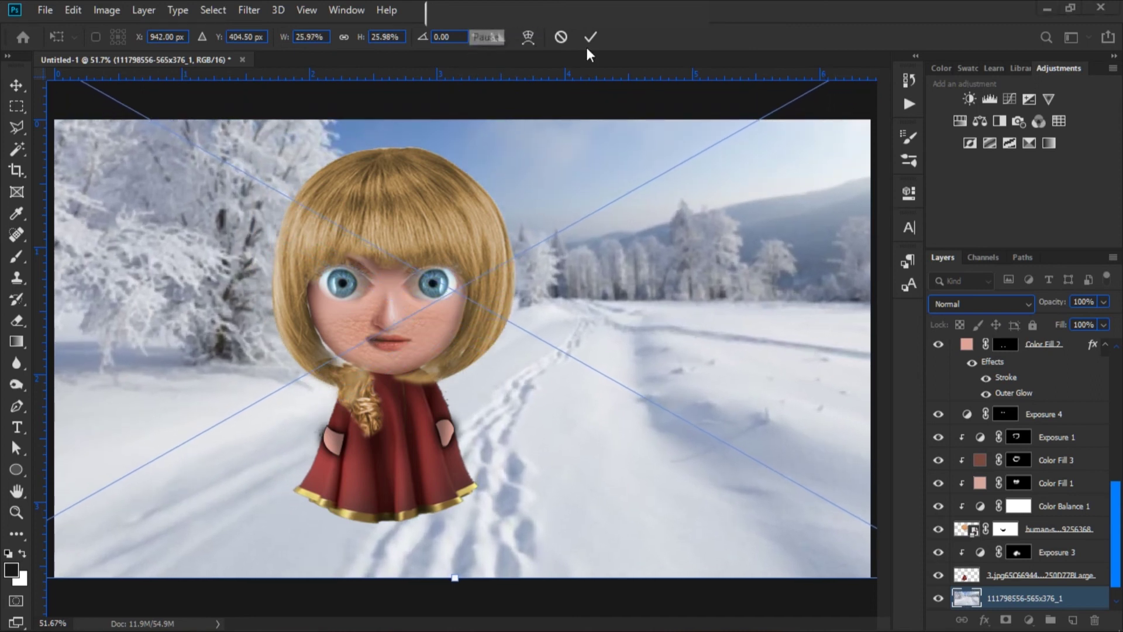
left_click(590, 39)
Position the vertically flipped fog image over the snowy scene in front of the character
left_click_drag(425, 314, 426, 361)
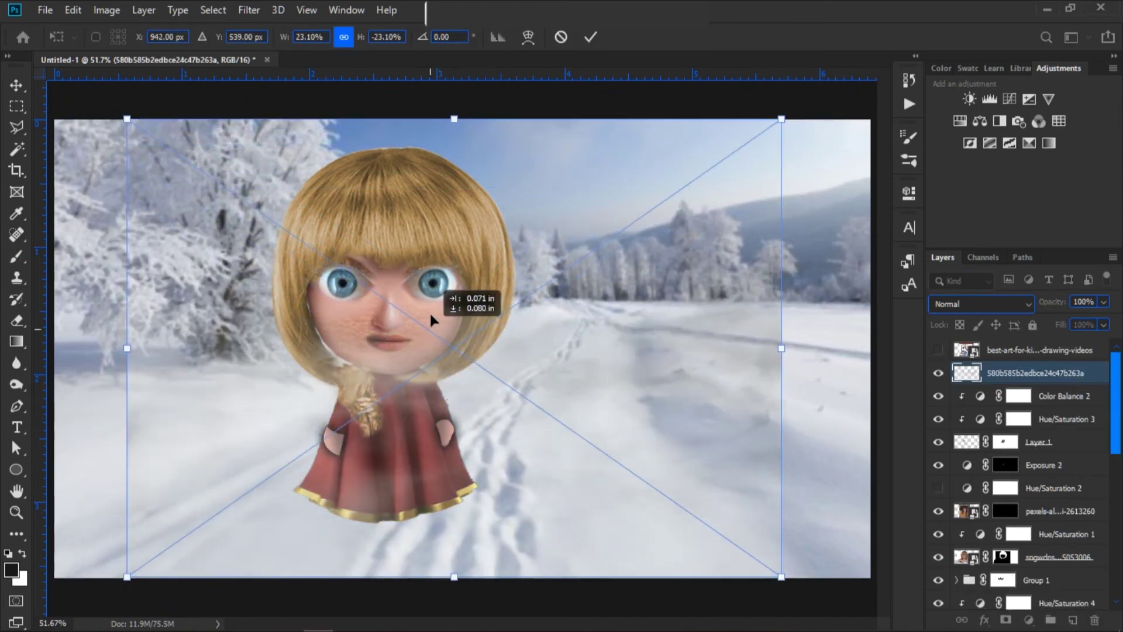
key("Return")
key("ctrl+l")
key("Escape")
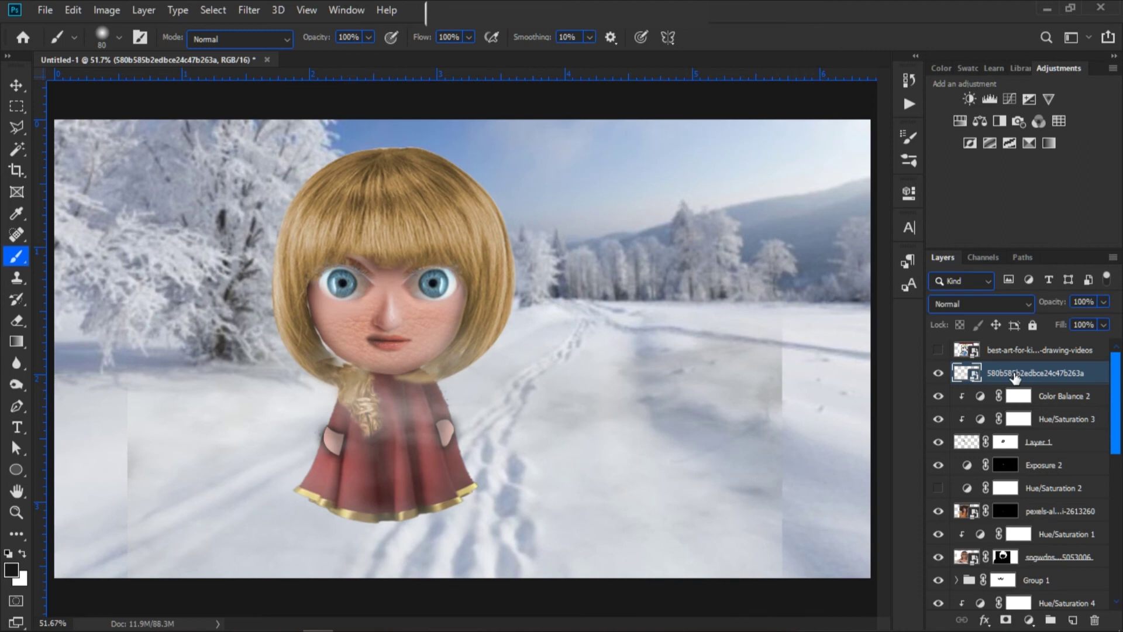
Duplicate the fog layer, move the copy down over the lower half of the scene, and merge both fog layers
key("ctrl+j")
left_click(17, 86)
mouse_move(448, 434)
left_mouse_down()
mouse_move(446, 412)
mouse_move(440, 441)
left_mouse_up()
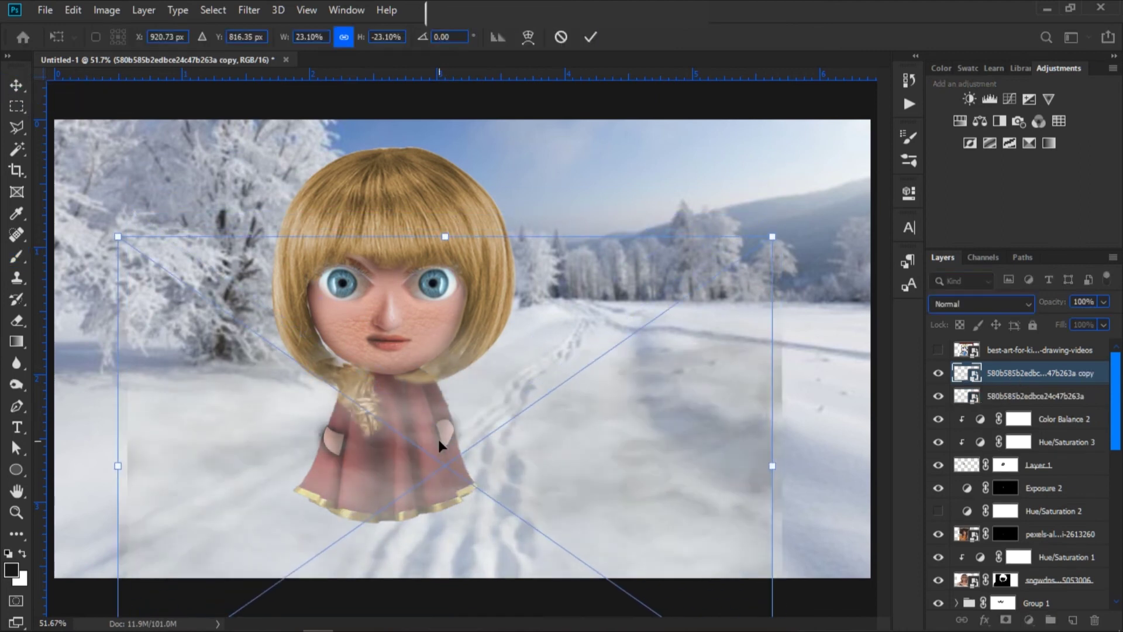
left_click(591, 37)
left_click(1036, 396, "shift")
right_click(1025, 396)
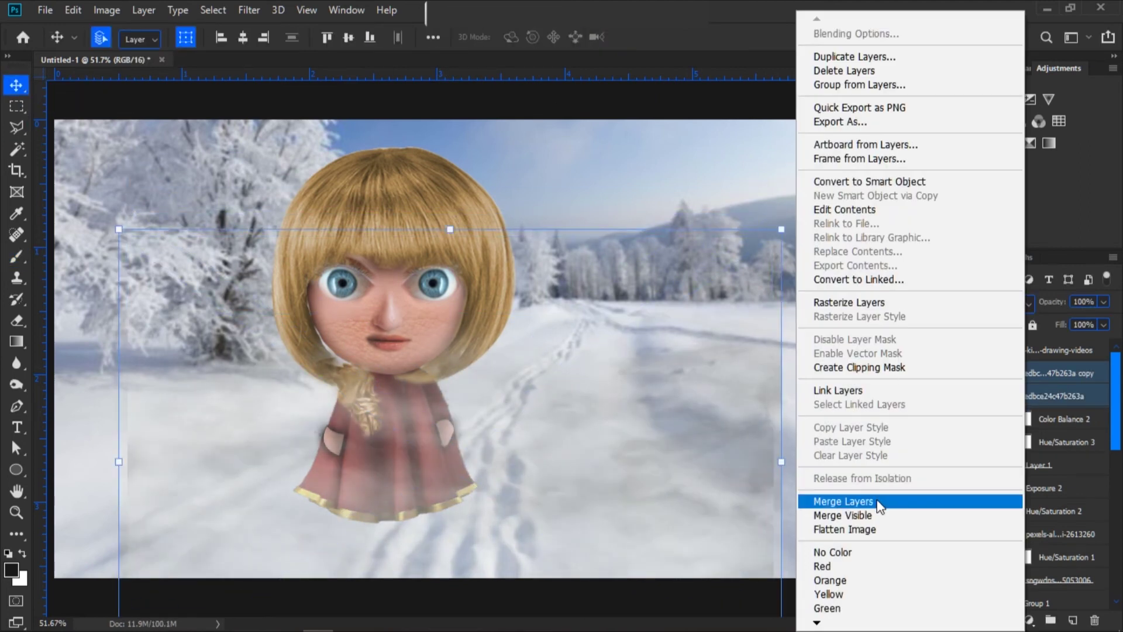
left_click(843, 502)
Add a mask to the merged fog layer and paint out its hard side edges with a size 600 soft brush
left_click(1006, 619)
key("b")
key("bracketright")
key("bracketright")
key("bracketright")
key("bracketright")
key("bracketright")
key("bracketright")
key("bracketright")
key("bracketright")
key("bracketright")
key("bracketright")
key("bracketright")
key("bracketright")
key("bracketright")
key("bracketright")
key("bracketright")
key("bracketleft")
key("bracketleft")
key("x")
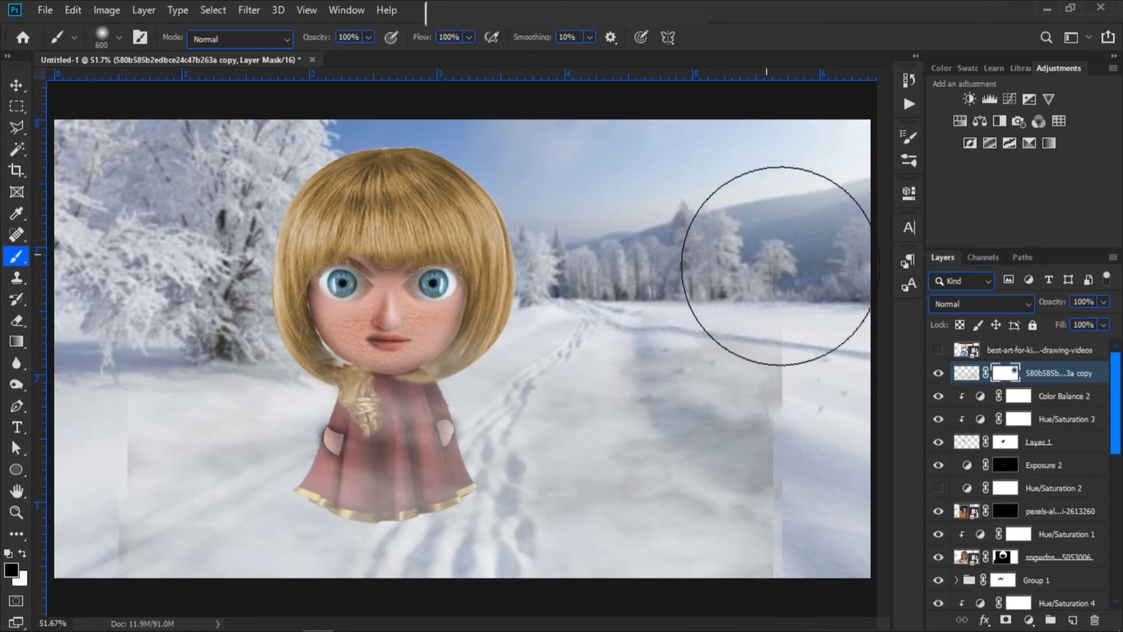
left_click_drag(778, 328, 821, 484)
left_click_drag(80, 363, 81, 510)
left_click(380, 321)
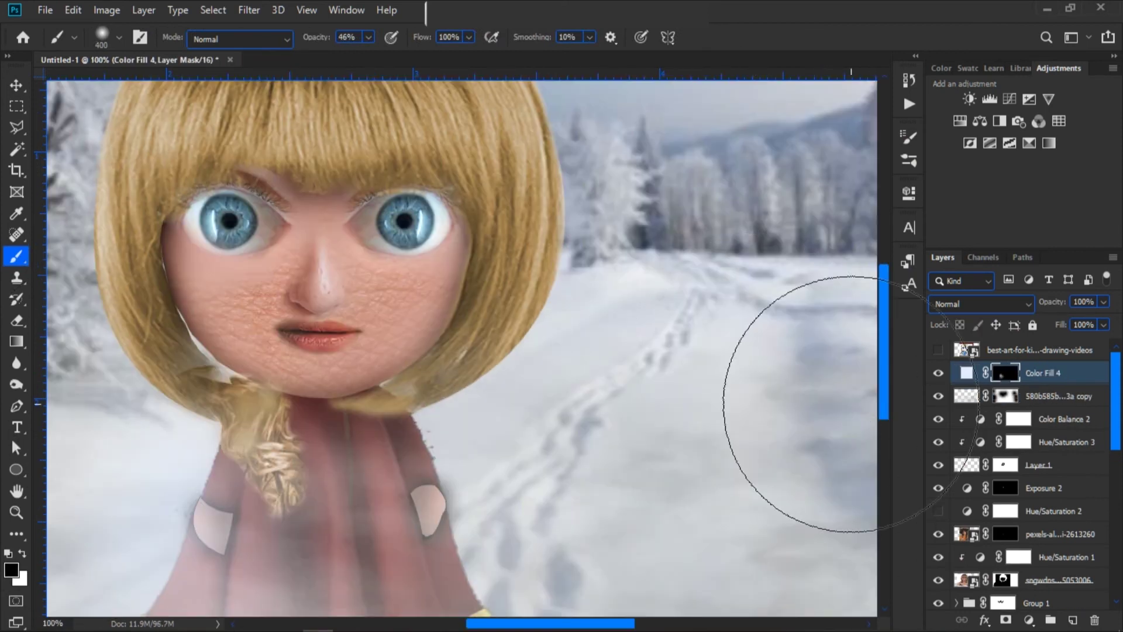
Paint Color Fill 1 over the rough cheek skin at 46% brush opacity and reduce that layer's opacity to 83%
scroll(1017, 468, "down", 10)
left_click(939, 518)
left_click(940, 519)
left_click(1018, 519)
key("bracketleft")
key("bracketleft")
key("bracketleft")
key("bracketleft")
key("bracketleft")
key("bracketleft")
key("x")
mouse_move(416, 306)
left_mouse_down()
mouse_move(389, 288)
mouse_move(438, 260)
mouse_move(288, 279)
mouse_move(232, 315)
mouse_move(356, 368)
mouse_move(344, 276)
mouse_move(253, 305)
left_mouse_up()
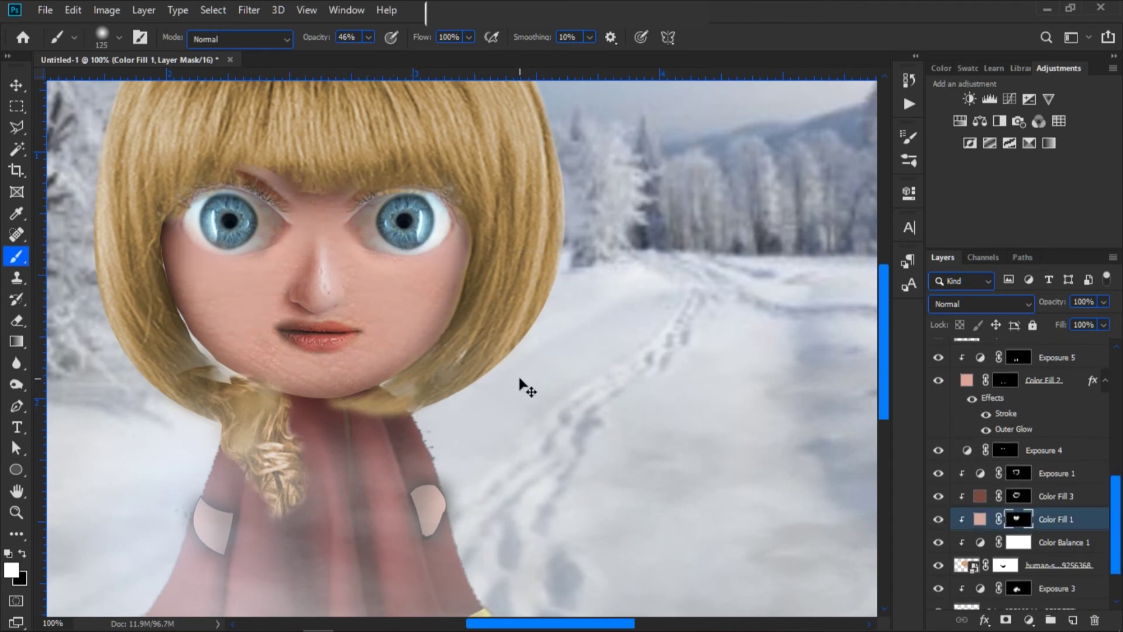
key("ctrl+minus")
left_click_drag(1052, 302, 991, 304)
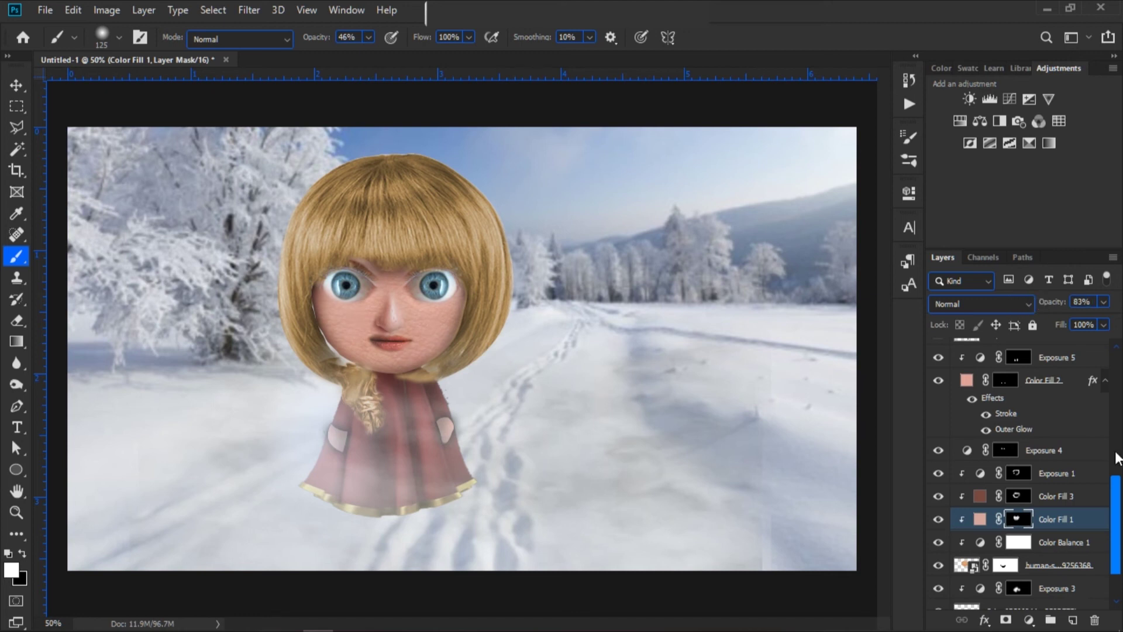
Paint on the wig's mask along the face's left edge to cover the gap, toggling the wig layer to compare
scroll(1106, 423, "up", 5)
left_click(1003, 444)
mouse_move(312, 310)
left_mouse_down()
mouse_move(317, 341)
mouse_move(349, 358)
left_mouse_up()
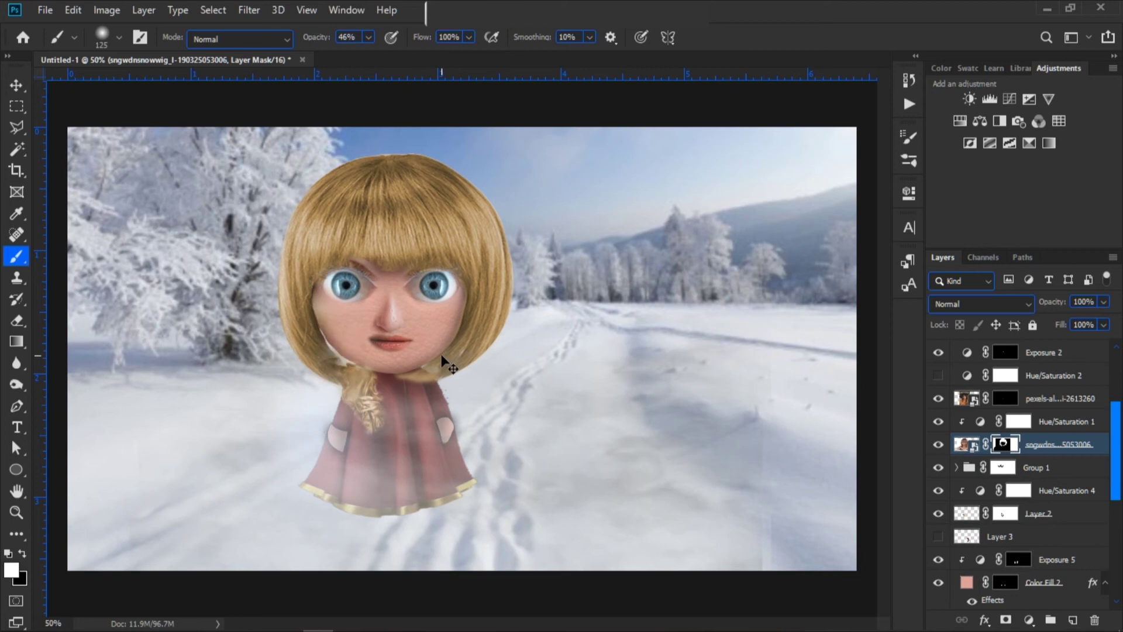
left_click(938, 444)
left_click(938, 445)
left_click(938, 444)
left_click(938, 445)
Reveal more of the skin texture on its mask to fill the gap between the left cheek and the wig
left_click_drag(1117, 436, 1121, 535)
left_click(939, 501)
left_click(939, 501)
left_click(1018, 534)
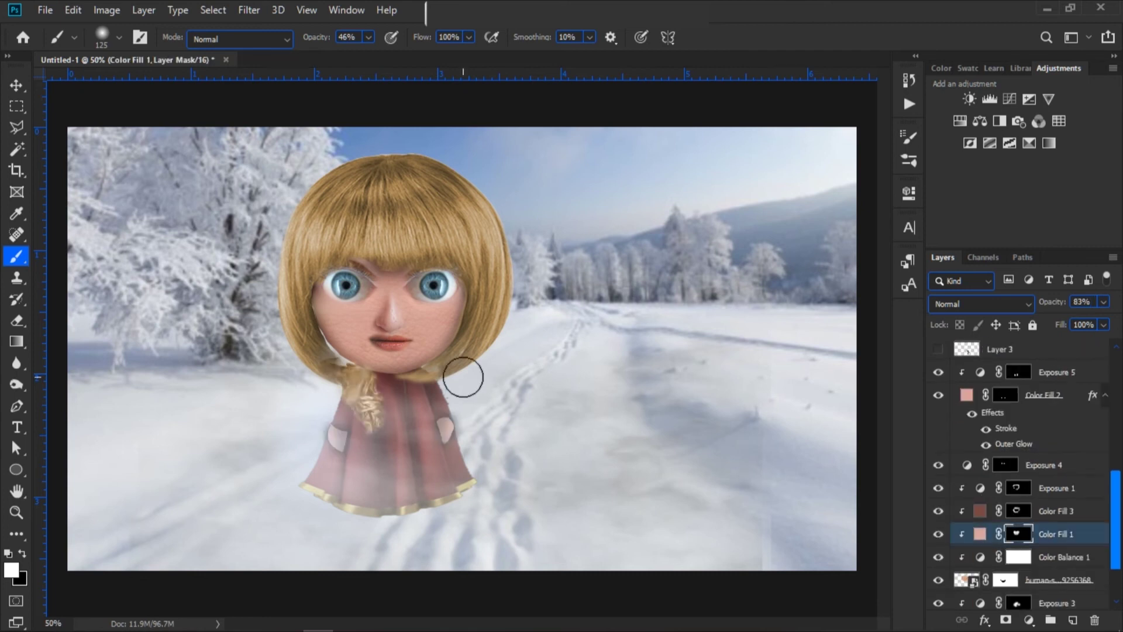
left_click(1006, 578)
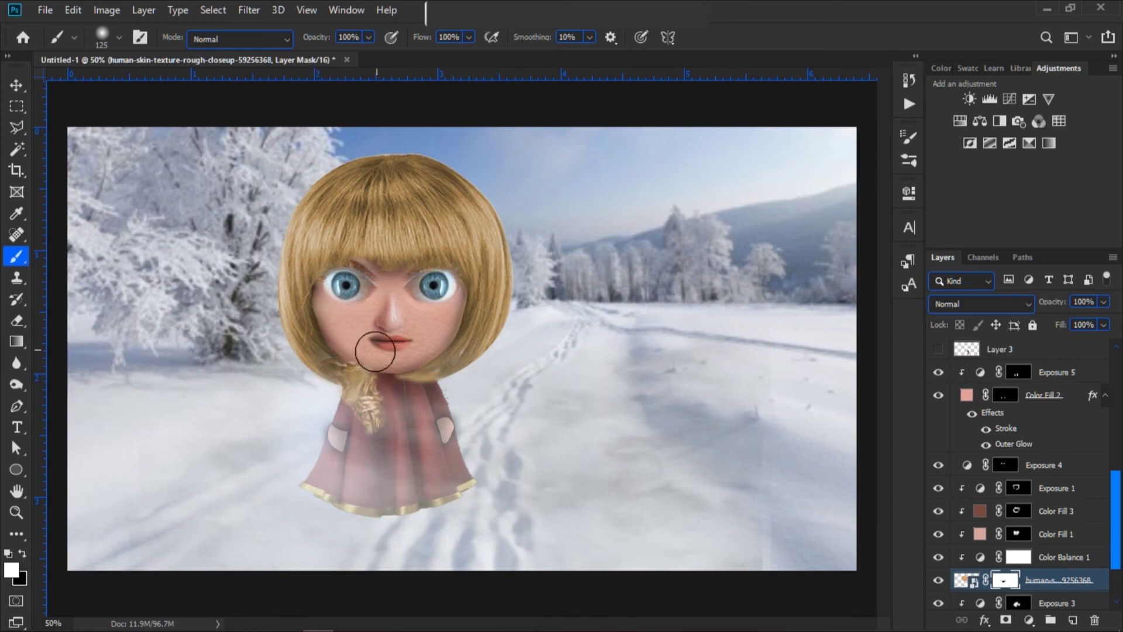
Thin the fog over the lower face and cape by painting its mask with a size 600 brush at 28% opacity
left_click_drag(1113, 472, 1119, 360)
left_click(937, 373)
left_click(937, 372)
left_click(966, 395)
left_click(938, 396)
left_click(938, 396)
left_click(1004, 396)
key("]")
key("]")
key("]")
key("]")
key("]")
key("]")
key("]")
key("]")
key("]")
key("]")
key("]")
key("]")
key("]")
key("]")
key("]")
key("]")
key("]")
left_click_drag(315, 36, 241, 21)
key("[")
key("[")
key("[")
key("[")
key("[")
key("x")
mouse_move(398, 361)
left_mouse_down()
mouse_move(351, 431)
mouse_move(298, 407)
left_mouse_up()
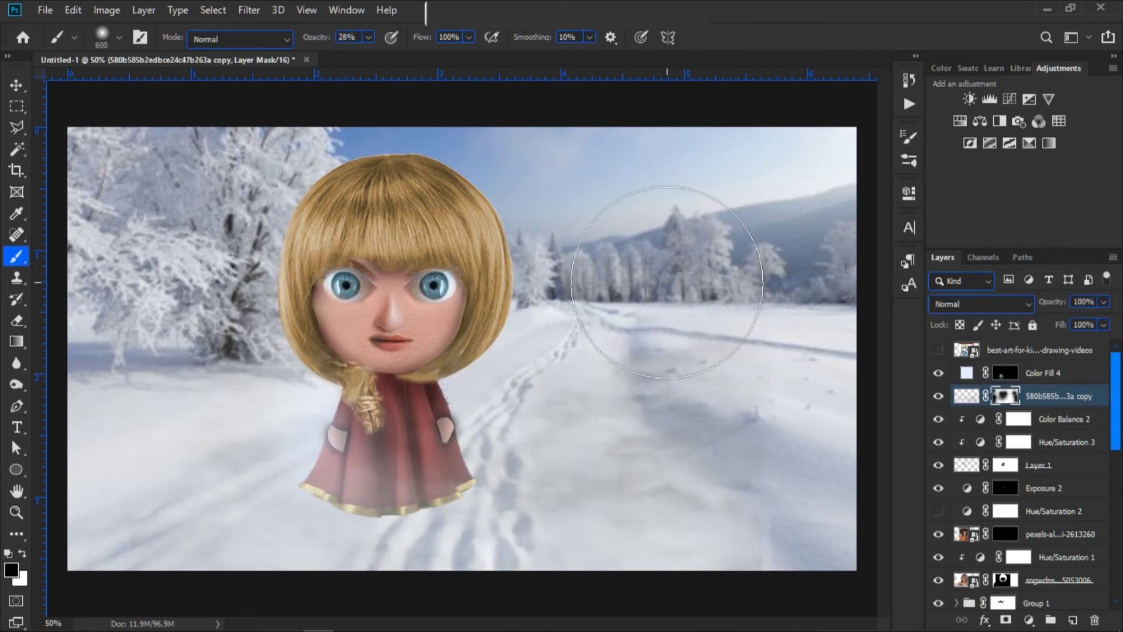
Paint Color Fill 4 haze around the outer edges of the wig at 28% brush opacity
left_click(1005, 372)
key("x")
key("[")
key("[")
key("[")
mouse_move(347, 168)
left_mouse_down()
mouse_move(331, 158)
mouse_move(478, 173)
mouse_move(537, 281)
left_mouse_up()
left_click_drag(276, 202, 250, 316)
Paint Color Fill 4 haze across the top edge of the wig with a smaller brush at 28% opacity
key("[")
key("[")
key("[")
key("[")
key("[")
mouse_move(361, 165)
left_mouse_down()
mouse_move(303, 188)
mouse_move(275, 357)
mouse_move(431, 152)
mouse_move(468, 183)
left_mouse_up()
Thin the excess haze above the wig by painting black on the Color Fill 4 mask with a size 500 brush at 28% opacity
key("]")
key("]")
key("]")
key("]")
key("]")
key("]")
key("]")
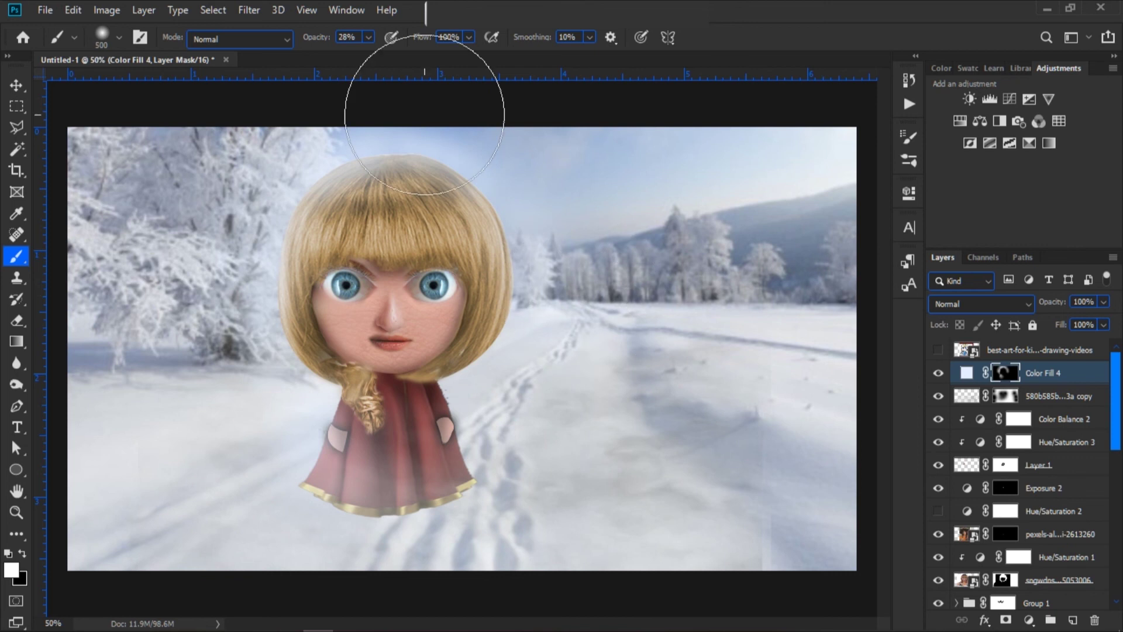
key("x")
left_click_drag(424, 76, 259, 101)
key("x")
key("bracketleft")
key("bracketleft")
key("bracketleft")
key("bracketleft")
key("bracketleft")
key("bracketleft")
key("bracketleft")
key("bracketleft")
key("x")
key("bracketright")
key("bracketright")
key("bracketright")
key("bracketright")
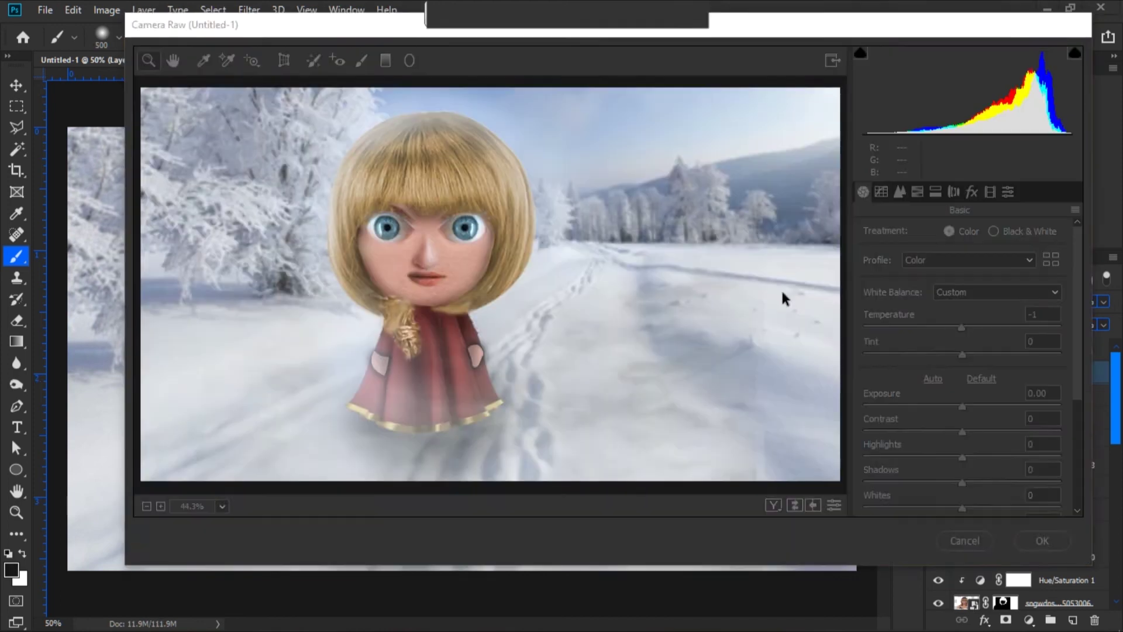
Cool the merged image in Camera Raw by lowering the temperature, with tint at -13 and exposure at -0.15
left_click_drag(963, 327, 949, 354)
left_click_drag(962, 406, 959, 408)
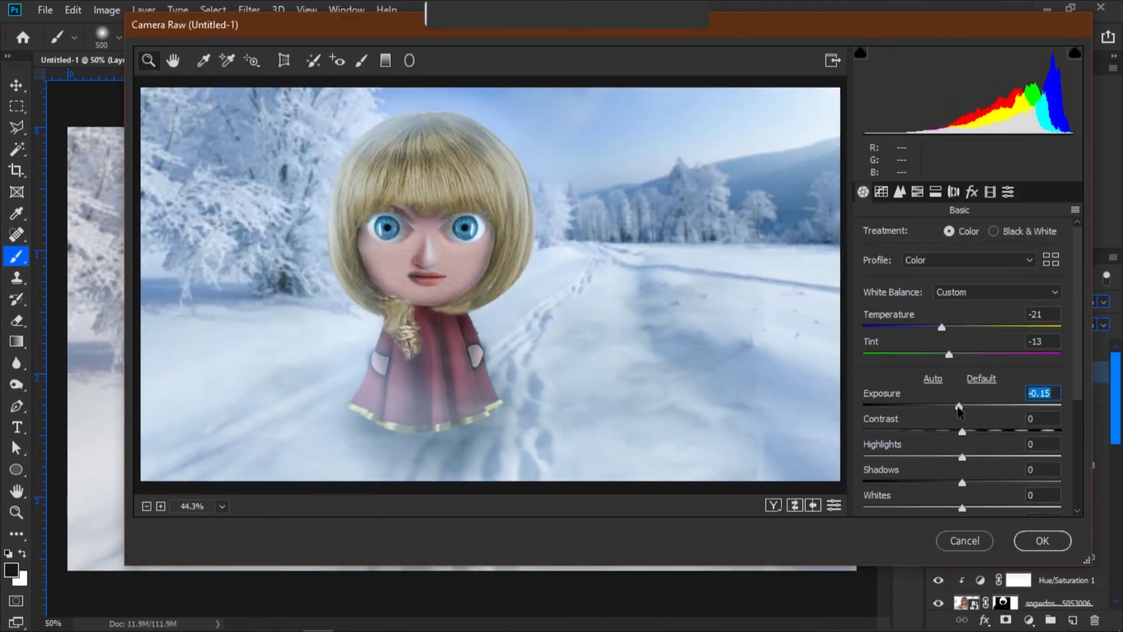
left_click_drag(943, 327, 947, 326)
Set Camera Raw contrast to -16, highlights +16, shadows -28, whites +12, blacks -8, texture +14 and vibrance +8
scroll(945, 332, "down", 1)
left_click_drag(963, 402, 940, 402)
mouse_move(987, 429)
left_mouse_down()
mouse_move(934, 454)
mouse_move(973, 478)
mouse_move(976, 444)
left_mouse_up()
scroll(959, 468, "down", 2)
scroll(999, 477, "down", 1)
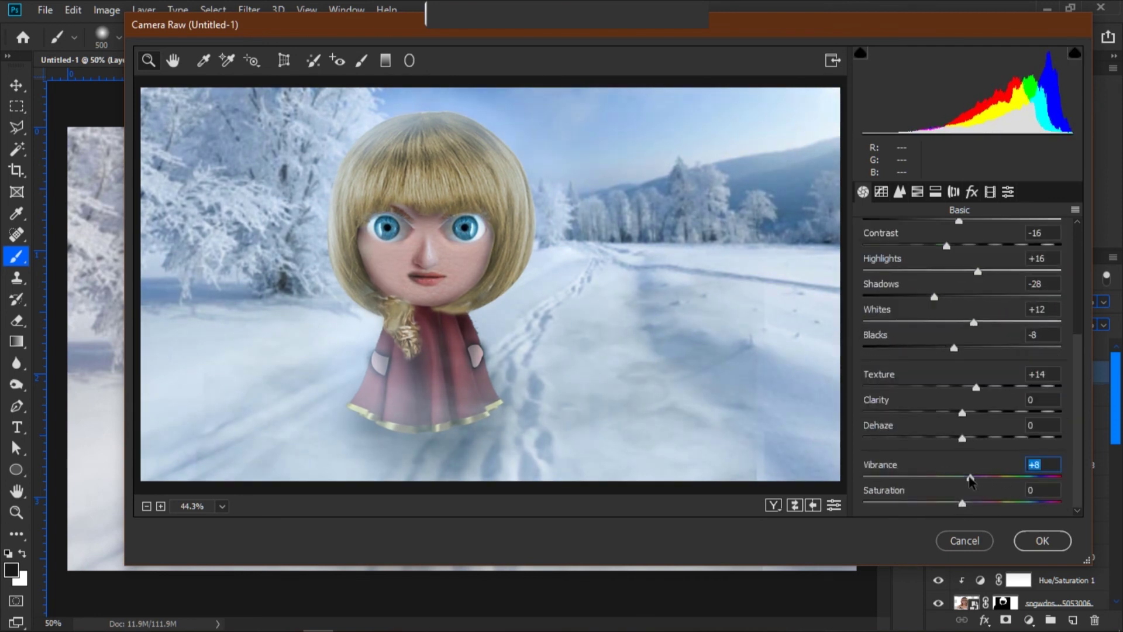
Set the sharpening amount to 28, fine-tune the HSL colour adjustments and apply the Camera Raw filter
left_click(900, 195)
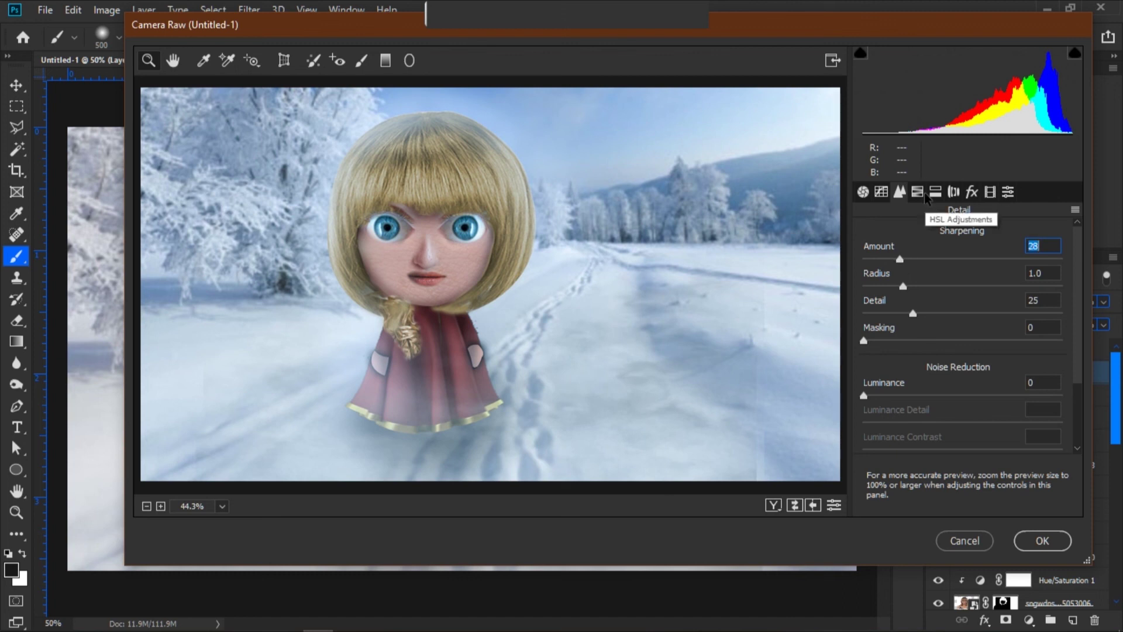
left_click(917, 191)
mouse_move(966, 422)
left_mouse_down()
mouse_move(1014, 427)
mouse_move(980, 424)
left_mouse_up()
left_click(917, 231)
left_click(977, 233)
left_click(1042, 541)
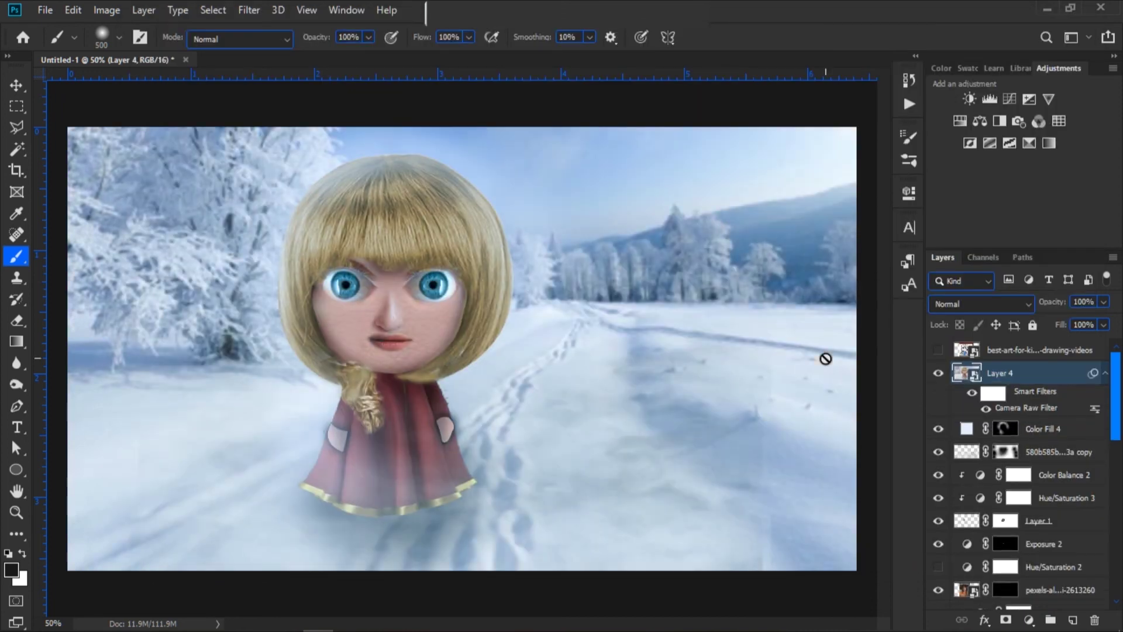